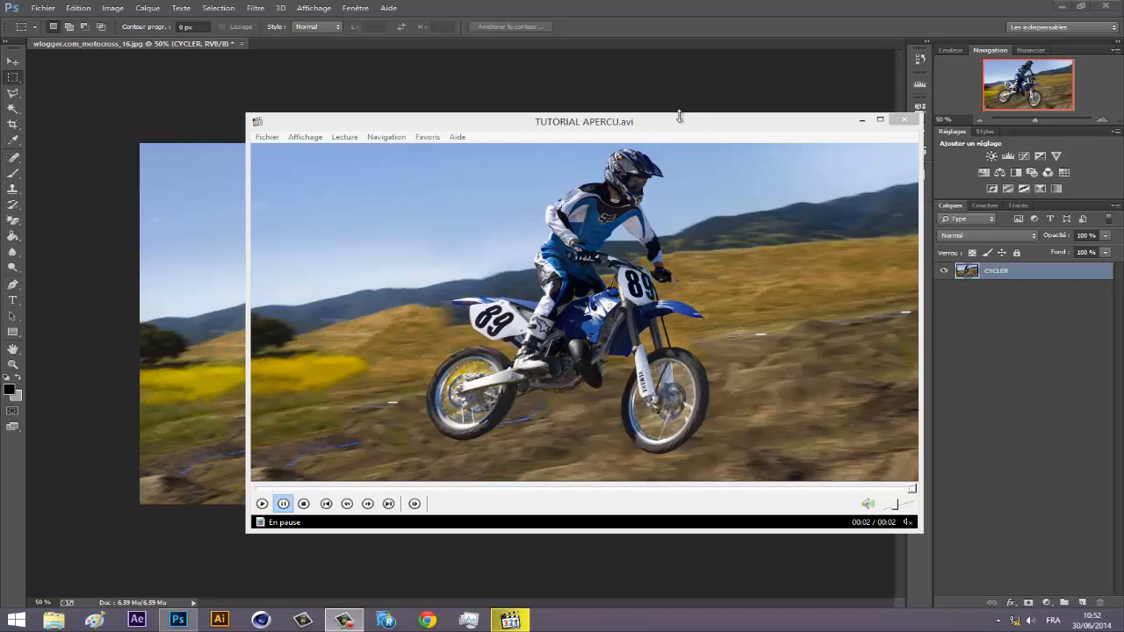
Step: Review the TUTORIAL APERCU.avi preview video and close its player, going back to the motocross image in Photoshop
click(691, 5)
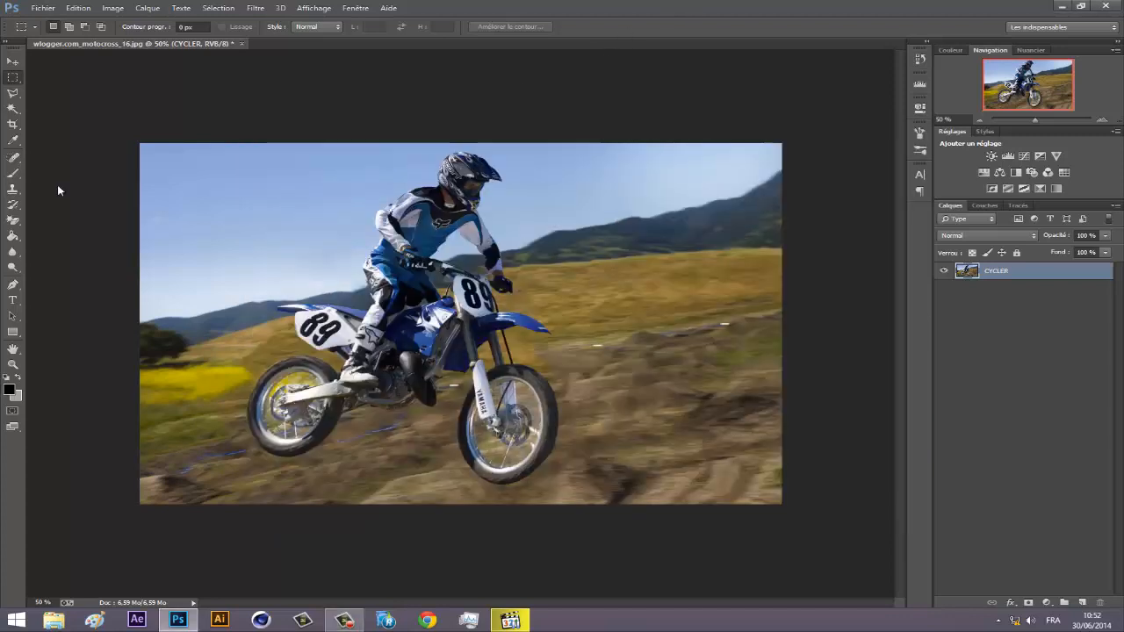
click(14, 164)
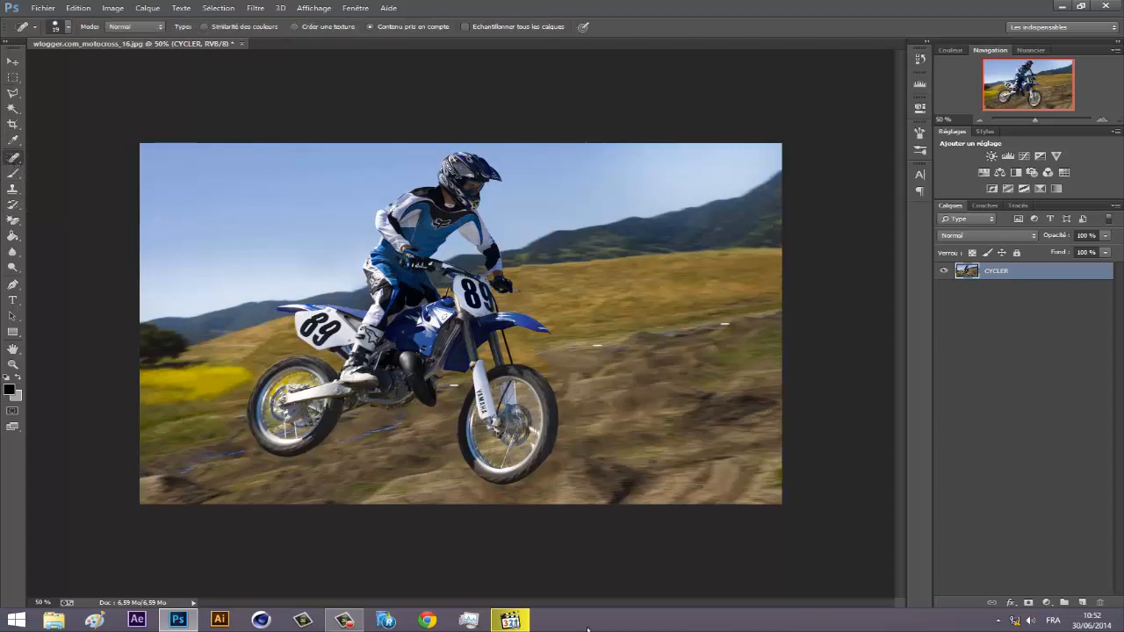
click(510, 620)
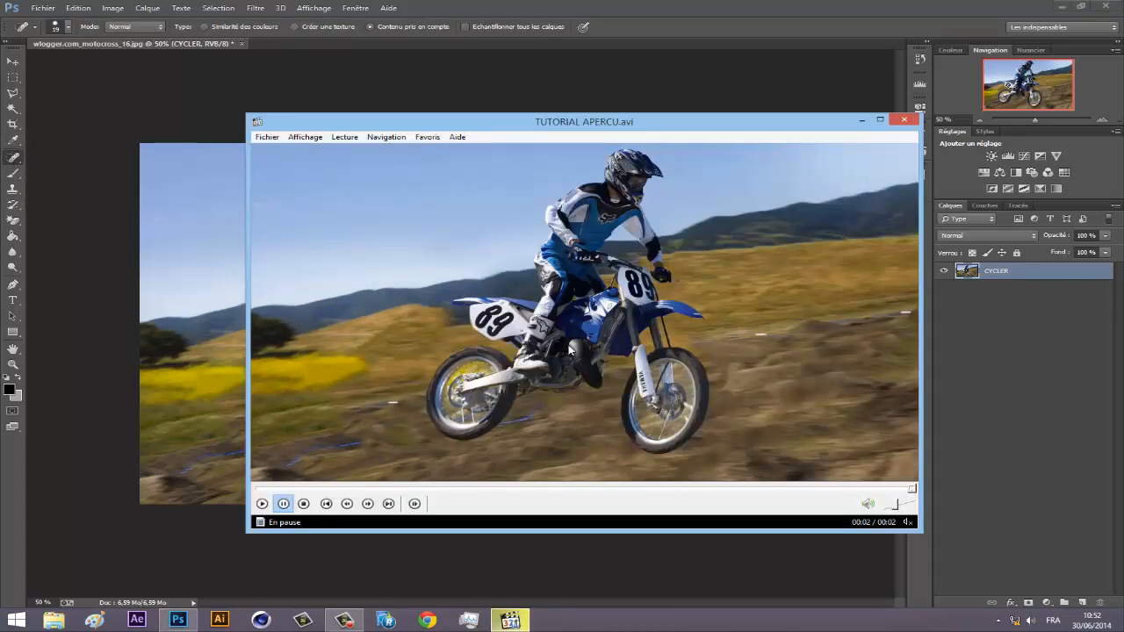
click(569, 350)
click(904, 121)
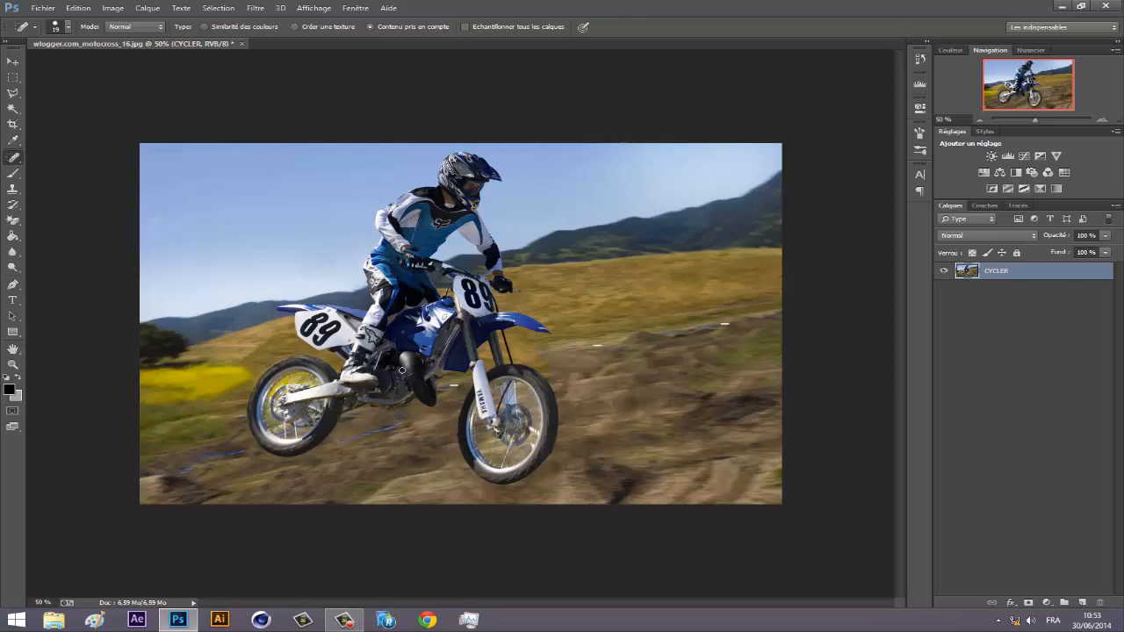
Step: Begin outlining the rider and bike with the Pen tool, tracing the path down the rider's lower back to the hip
click(13, 284)
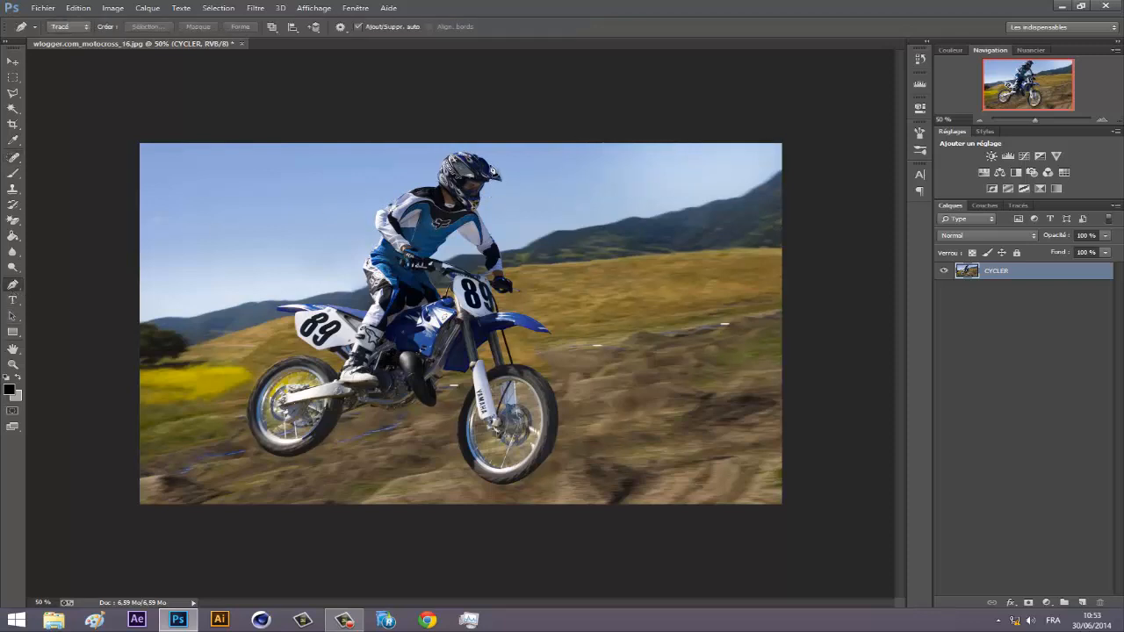
click(492, 169)
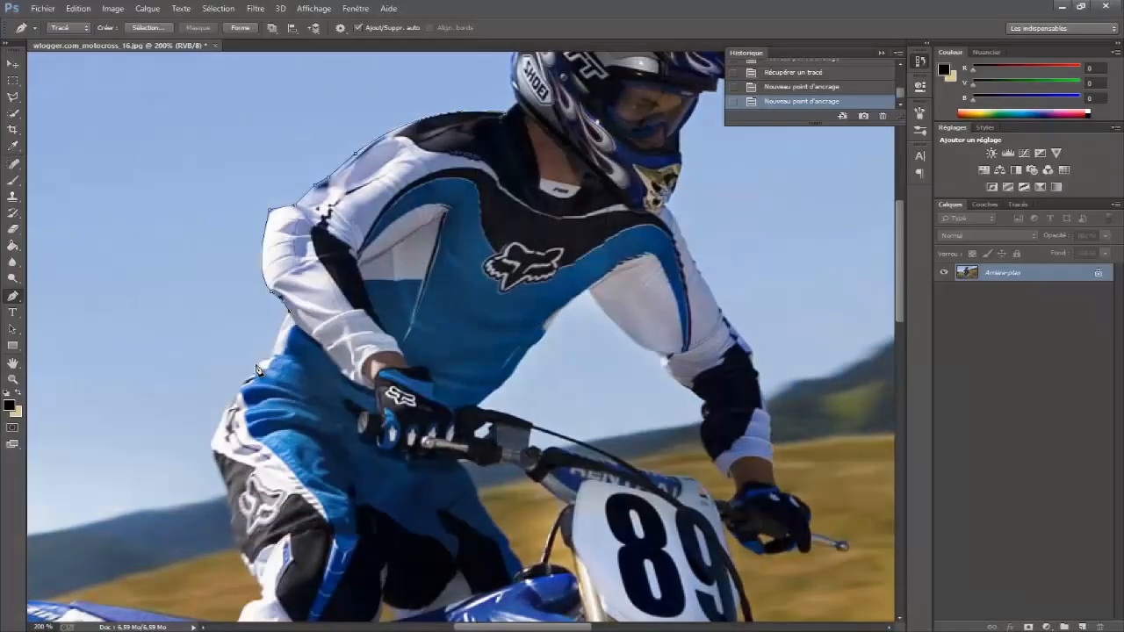
click(883, 117)
click(437, 223)
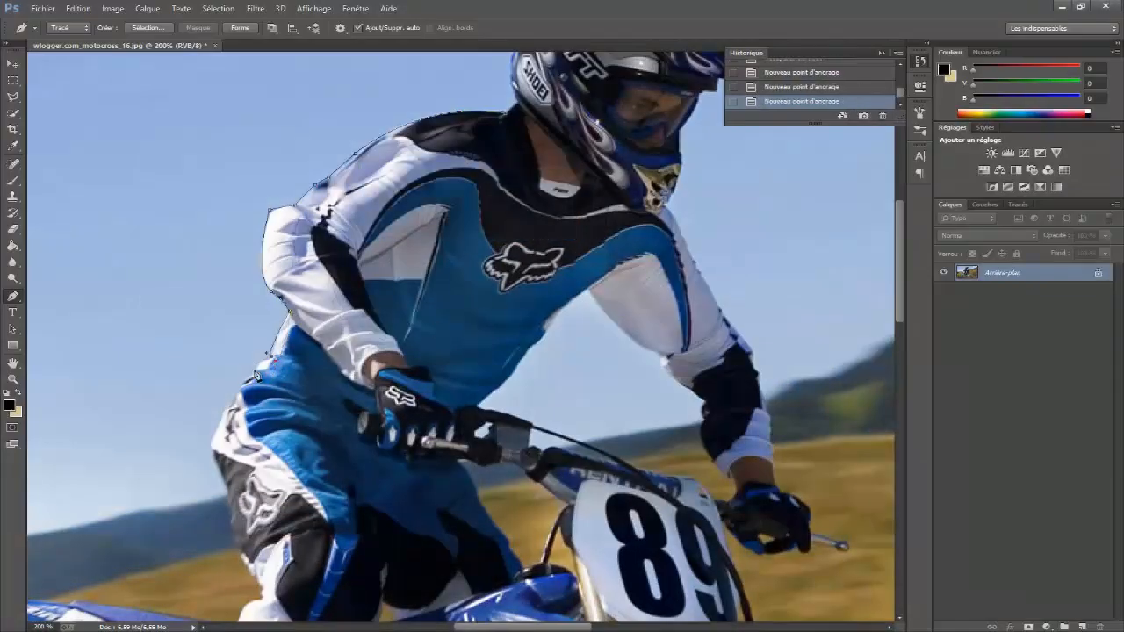
click(272, 356)
click(256, 369)
click(243, 382)
click(221, 411)
click(210, 448)
Step: Continue the path down the back of the rider's thigh to where the leg meets the seat
scroll(211, 446, down, 3)
click(230, 353)
click(231, 382)
click(243, 417)
click(263, 453)
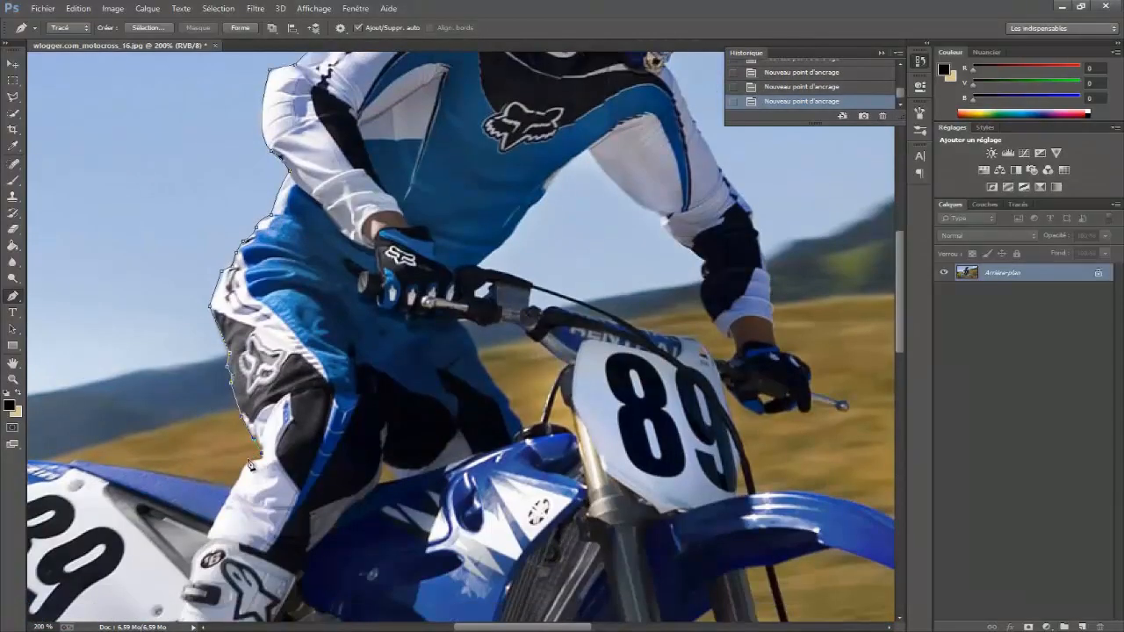
click(233, 488)
Step: Extend the path along the seat and the upper edge of the rear fender, ending in a corner at its tip
scroll(233, 486, left, 4)
drag(132, 476, 80, 502)
key(ctrl+alt+z)
click(420, 461)
drag(210, 477, 151, 496)
alt+click(211, 477)
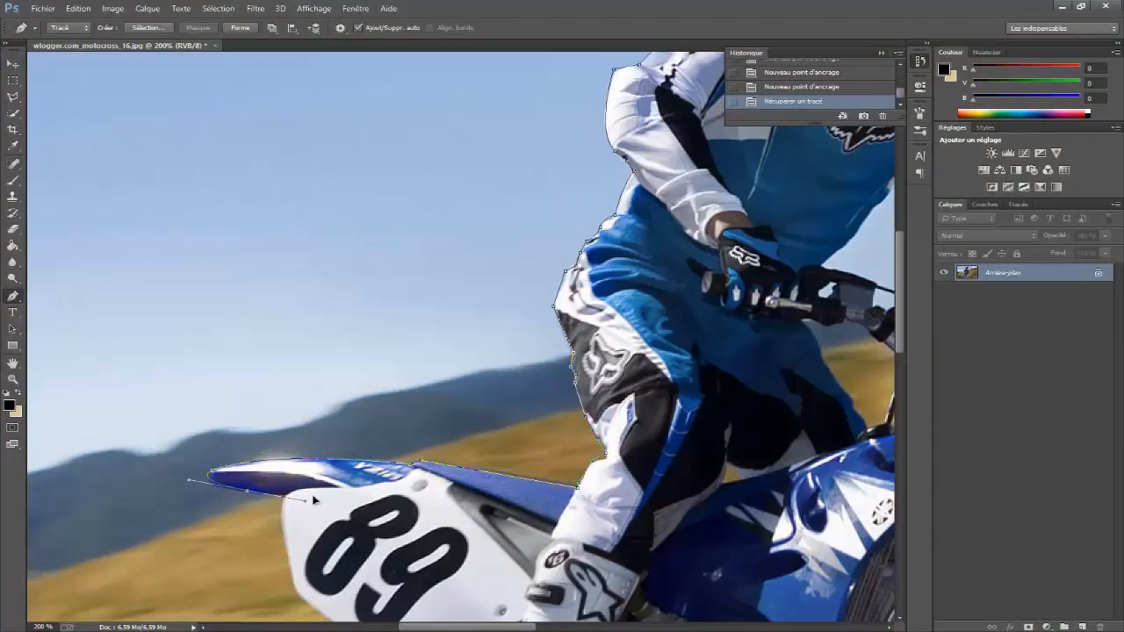
Step: Trace the path under the rear fender and around the rear number plate 89 toward the rider's boot
click(248, 490)
click(286, 494)
scroll(287, 495, down, 3)
drag(294, 422, 311, 446)
click(371, 477)
drag(404, 474, 425, 465)
click(417, 483)
click(444, 493)
click(487, 529)
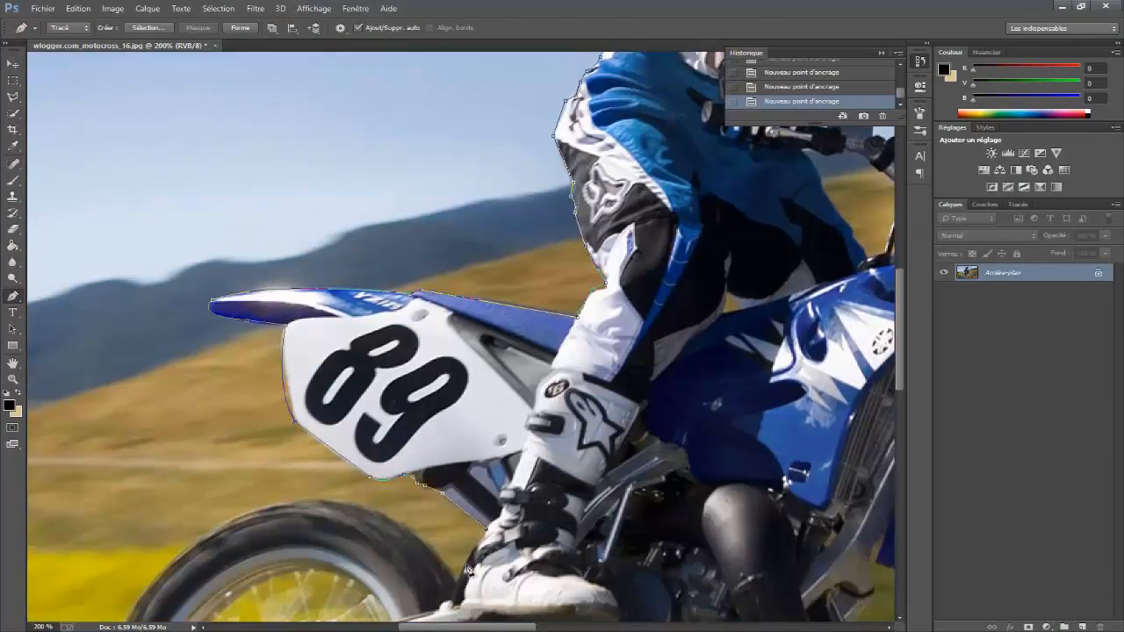
Step: Curve the path over the top of the rear tyre and down its outer rear edge
scroll(458, 517, left, 2)
drag(356, 475, 180, 581)
scroll(356, 475, down, 4)
drag(251, 394, 236, 504)
alt+click(251, 394)
drag(532, 572, 801, 488)
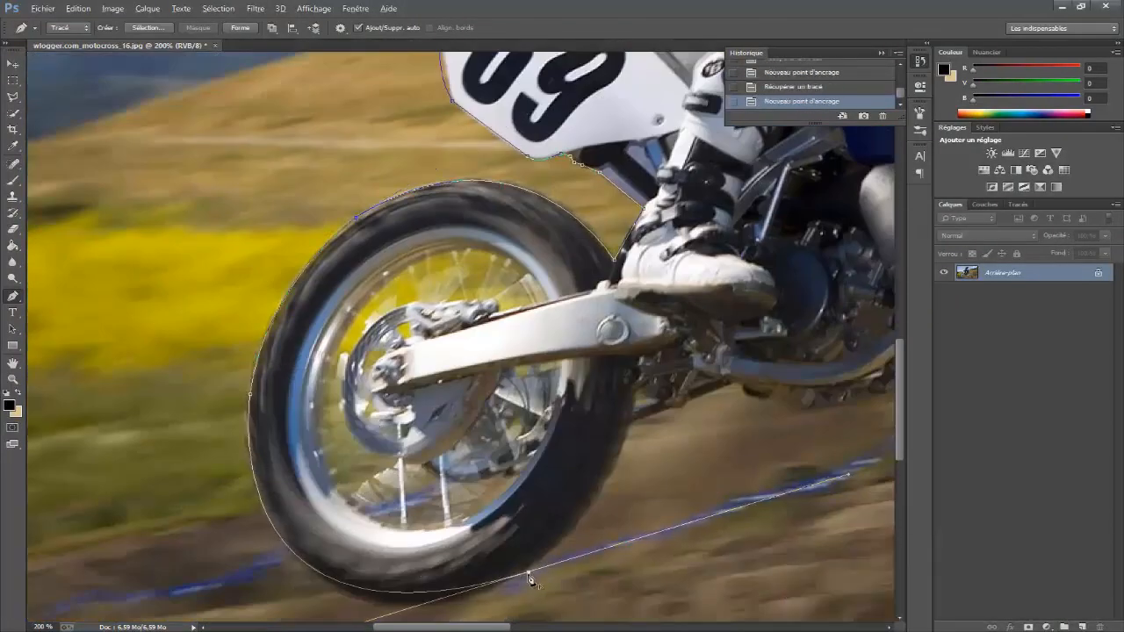
key(ctrl+alt+z)
key(ctrl+alt+z)
Step: Trace the lower curve of the rear tyre and bring the path up its front edge below the swingarm
scroll(319, 564, down, 3)
mouse_move(320, 448)
mouse_down()
mouse_move(406, 544)
mouse_move(314, 450)
mouse_up()
alt+click(314, 451)
drag(451, 479, 498, 456)
drag(630, 304, 701, 151)
alt+click(631, 304)
Step: Continue the path along the underside of the engine and around the black exhaust bend
click(737, 263)
click(745, 275)
scroll(802, 286, right, 3)
drag(628, 252, 697, 204)
drag(690, 204, 676, 94)
alt+click(690, 205)
click(697, 197)
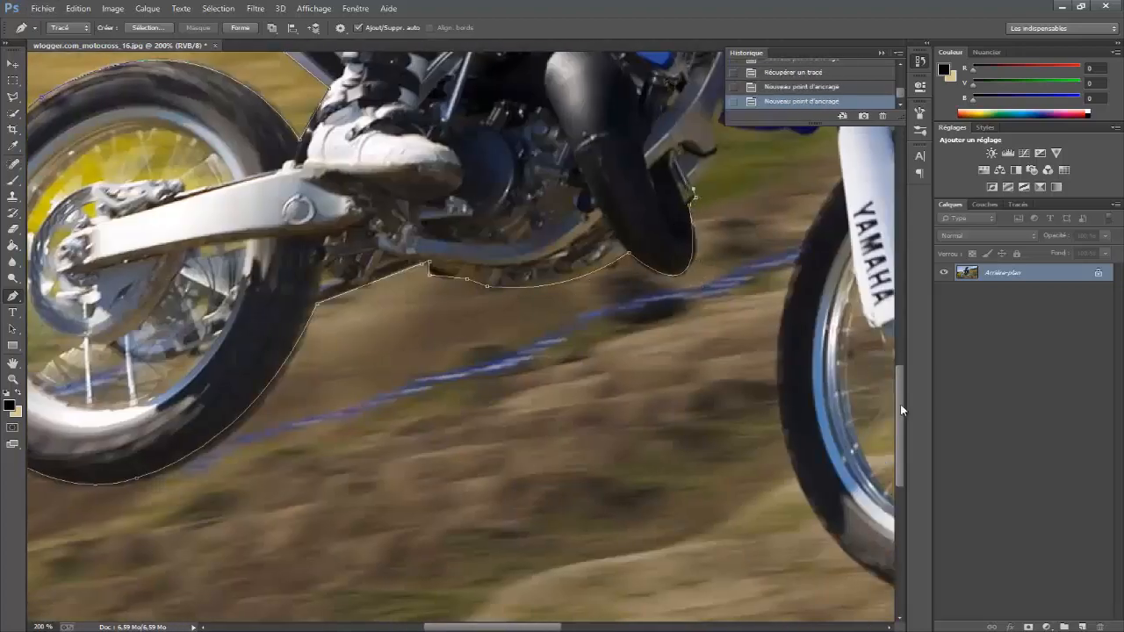
Step: Extend the path along the lower edge of the blue radiator shroud toward the front fork
drag(900, 404, 900, 362)
click(717, 353)
click(789, 323)
Step: Trace the front tyre's rear edge and lower curve, with corner anchor points at the ends of the curves
drag(527, 627, 586, 627)
drag(900, 386, 900, 432)
scroll(543, 575, down, 2)
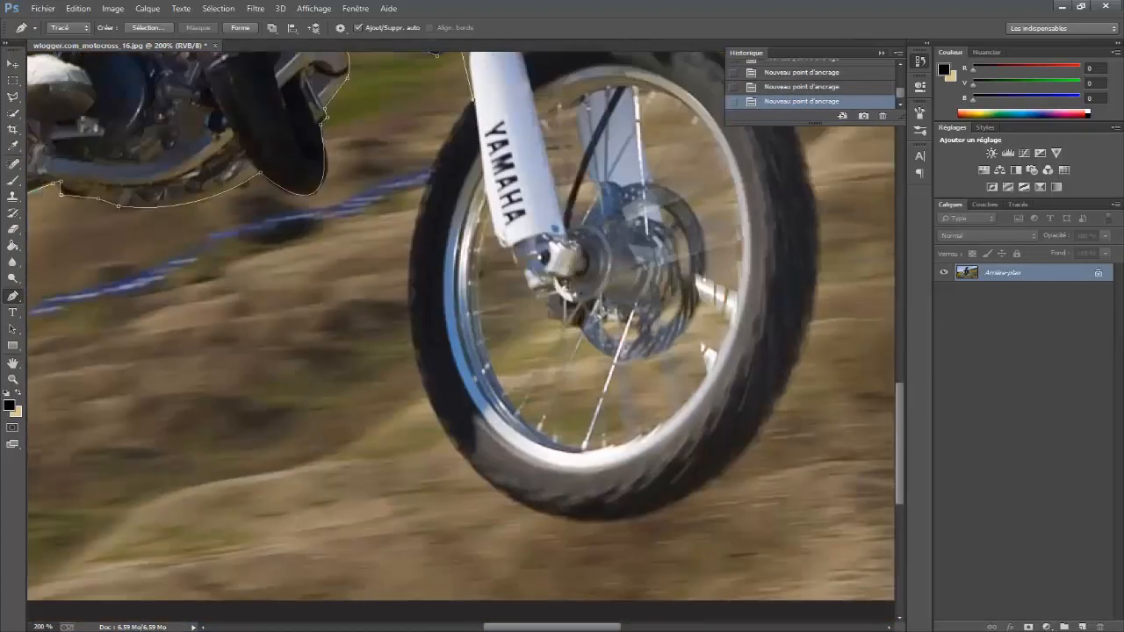
drag(592, 520, 801, 561)
key(ctrl+alt+z)
scroll(545, 492, up, 1)
drag(354, 452, 449, 584)
alt+click(354, 453)
drag(695, 395, 899, 106)
alt+click(674, 395)
Step: Trace the path up the outer front edge of the front tyre and over its top to the brake hose
scroll(649, 352, up, 3)
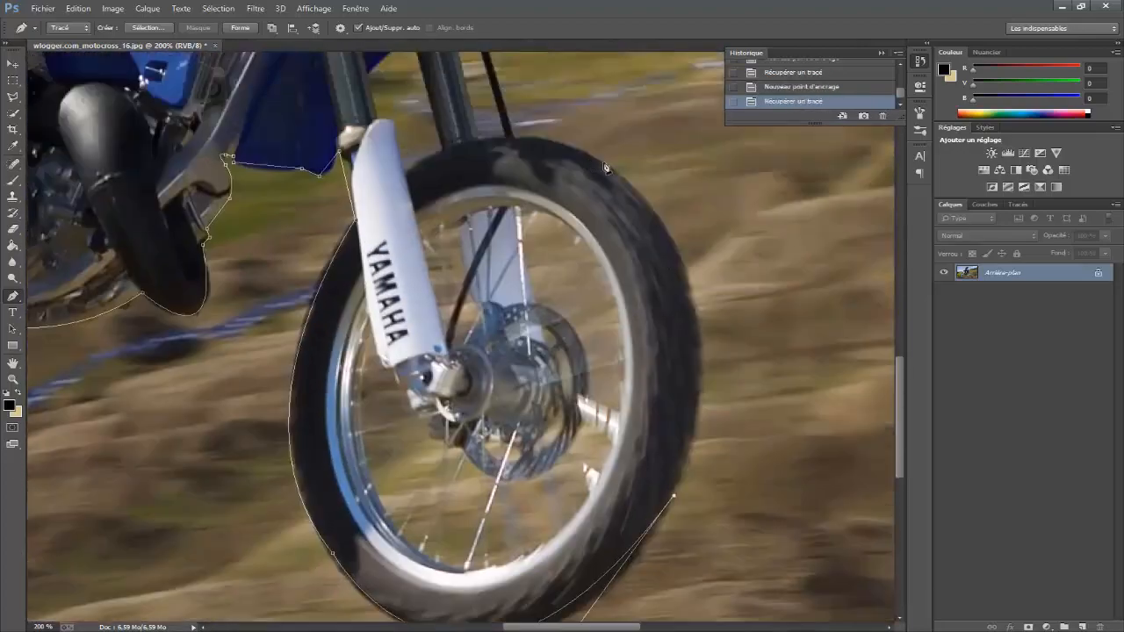
drag(602, 198, 493, 113)
click(883, 116)
click(528, 227)
alt+click(603, 198)
drag(516, 166, 472, 165)
alt+click(517, 168)
Step: Bring the path up the brake hose and around the underside, tip and upper edge of the front fender
scroll(518, 176, up, 1)
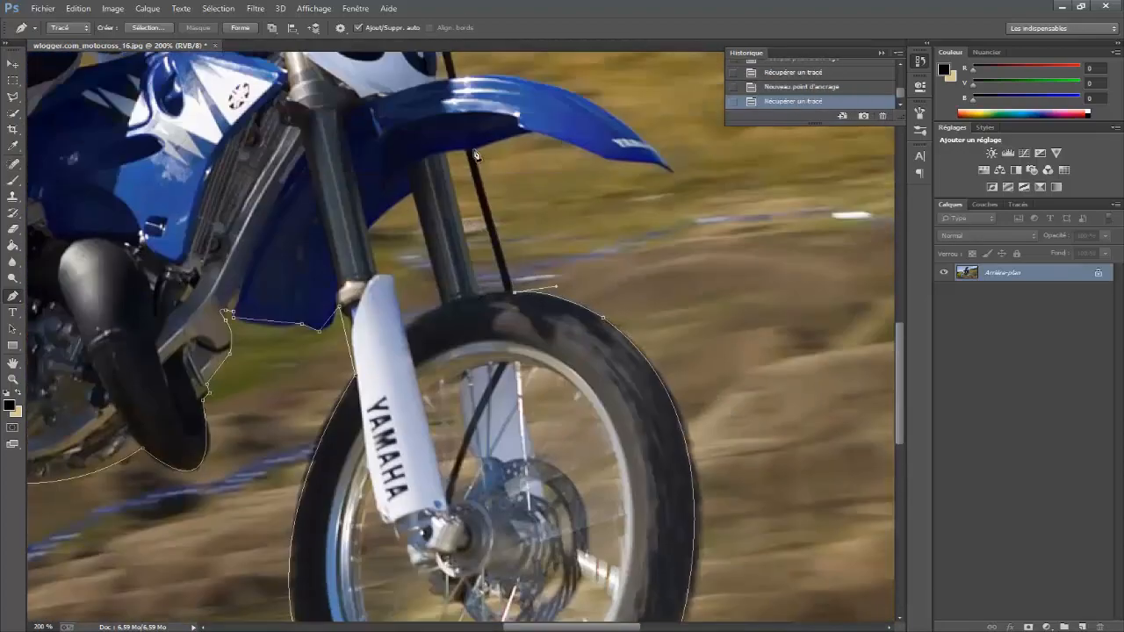
click(477, 148)
click(535, 131)
click(671, 170)
drag(455, 82, 301, 94)
scroll(520, 411, up, 4)
alt+click(456, 569)
Step: Trace the edge of the front number plate up to the handlebar and along the underside of the rider's glove
click(430, 497)
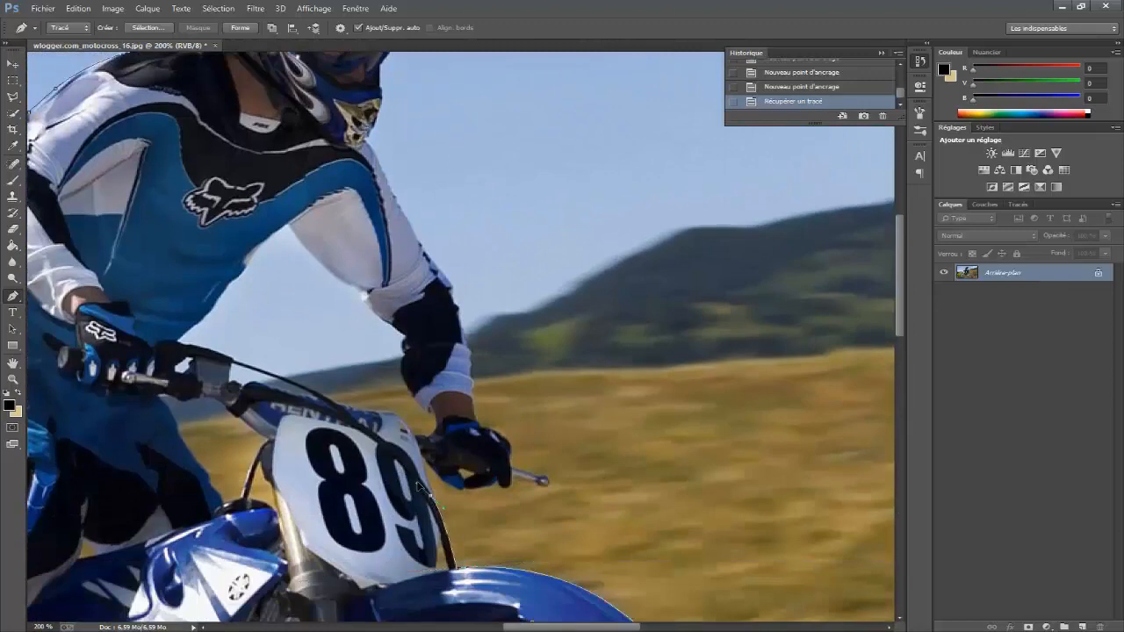
click(424, 459)
click(457, 488)
drag(499, 475, 545, 475)
click(502, 486)
alt+click(501, 487)
Step: Outline the brake lever and the outer side of the glove, continuing the path up to the rider's wrist
click(511, 487)
click(536, 482)
alt+click(549, 482)
click(537, 476)
click(513, 468)
drag(481, 428, 458, 432)
alt+click(481, 427)
click(472, 385)
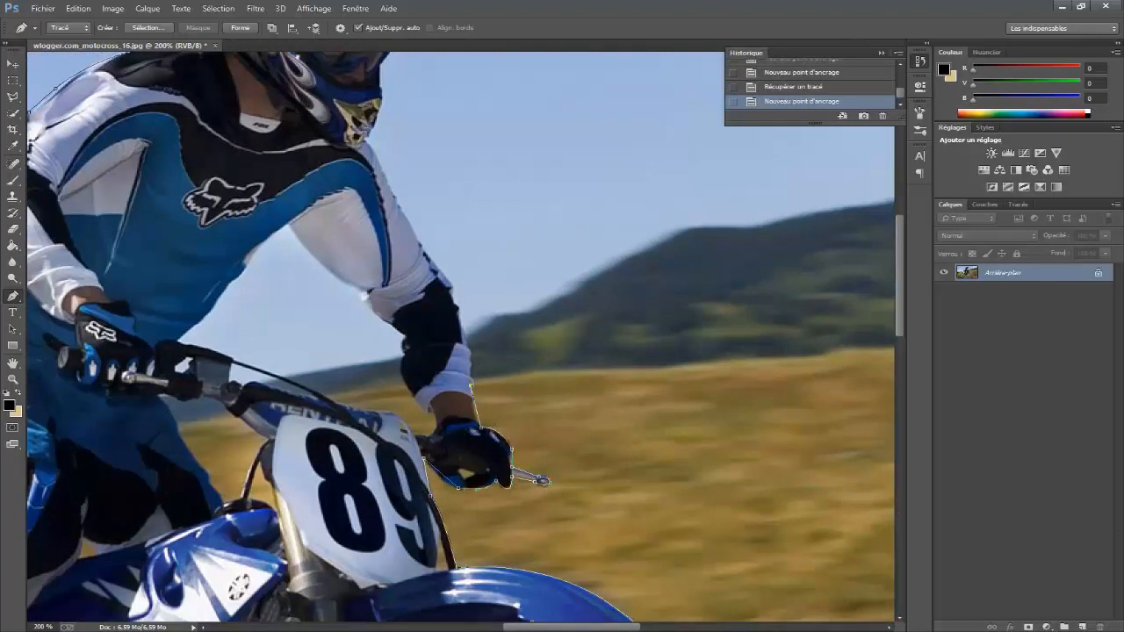
Step: Trace the path up the outer edge of the rider's arm and shoulder to the helmet's chin guard
scroll(466, 373, up, 4)
click(449, 379)
click(415, 324)
click(366, 331)
Step: Trace the front of the chin guard and goggles up to the underside of the helmet's visor
drag(382, 281, 379, 257)
alt+click(382, 281)
click(380, 255)
drag(416, 216, 426, 206)
alt+click(416, 216)
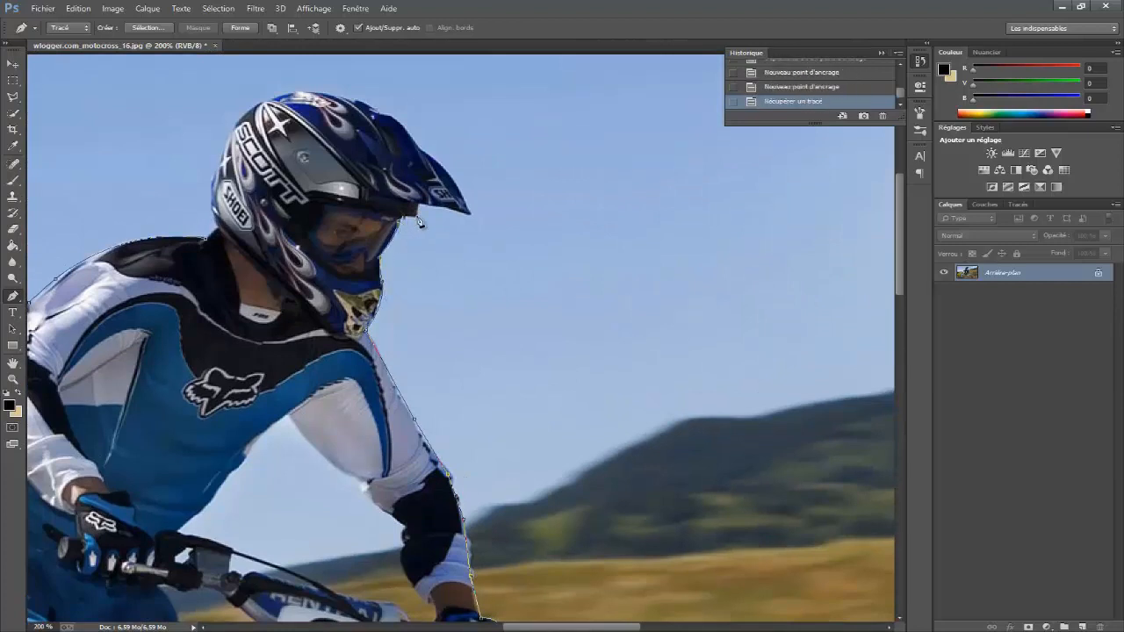
Step: Outline the helmet's visor peak and curve the path over the crown down to the back of the helmet
click(418, 206)
click(469, 214)
drag(419, 147, 375, 117)
alt+click(419, 146)
click(393, 115)
drag(243, 101, 219, 119)
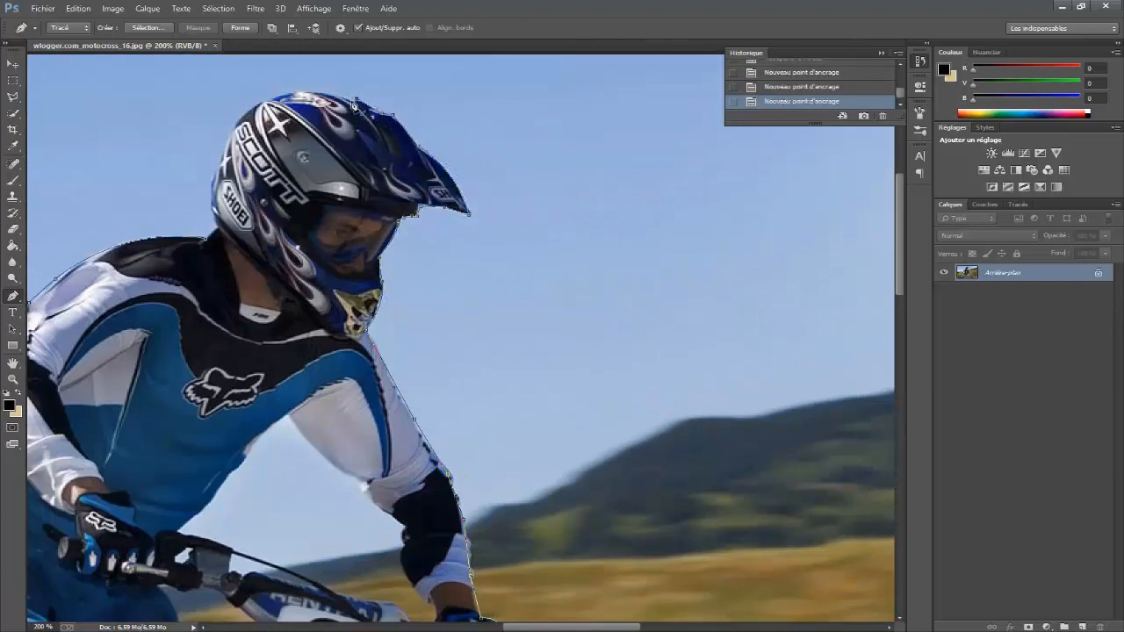
alt+click(279, 92)
click(215, 180)
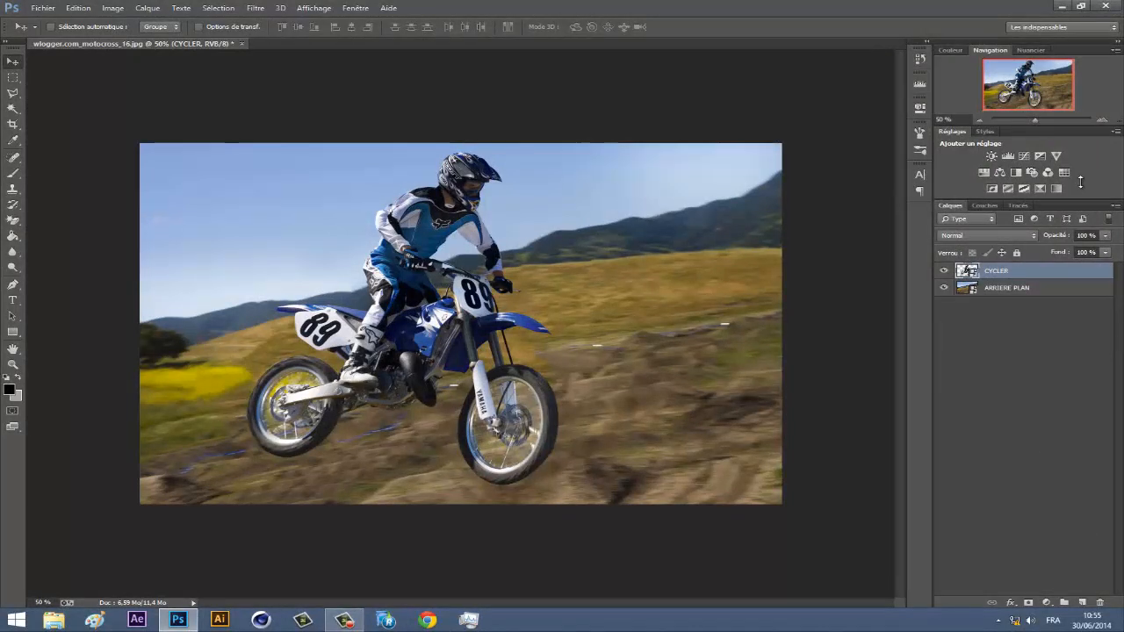
Step: Inspect the CYCLER and ARRIERE PLAN layers separately by hiding and showing each one
click(944, 287)
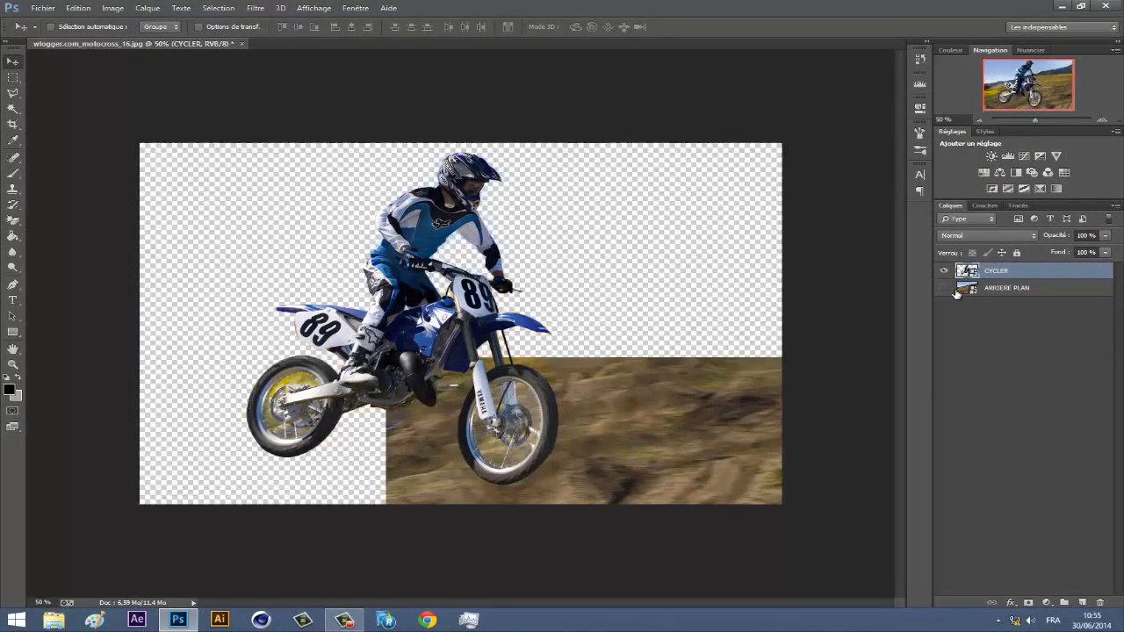
click(43, 8)
click(507, 226)
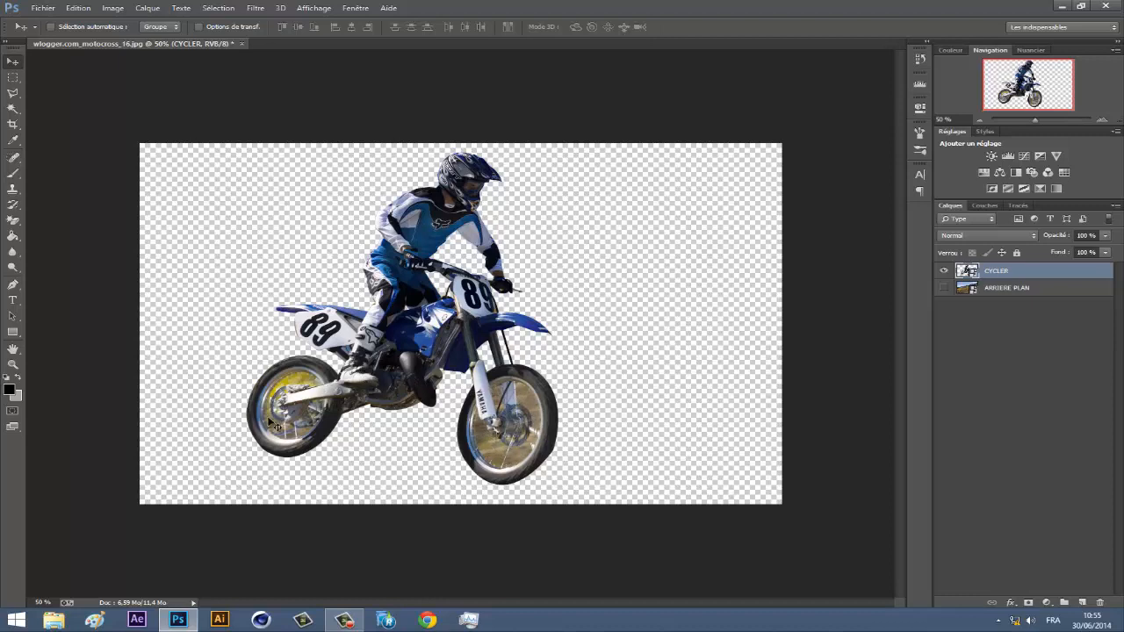
click(942, 269)
click(944, 287)
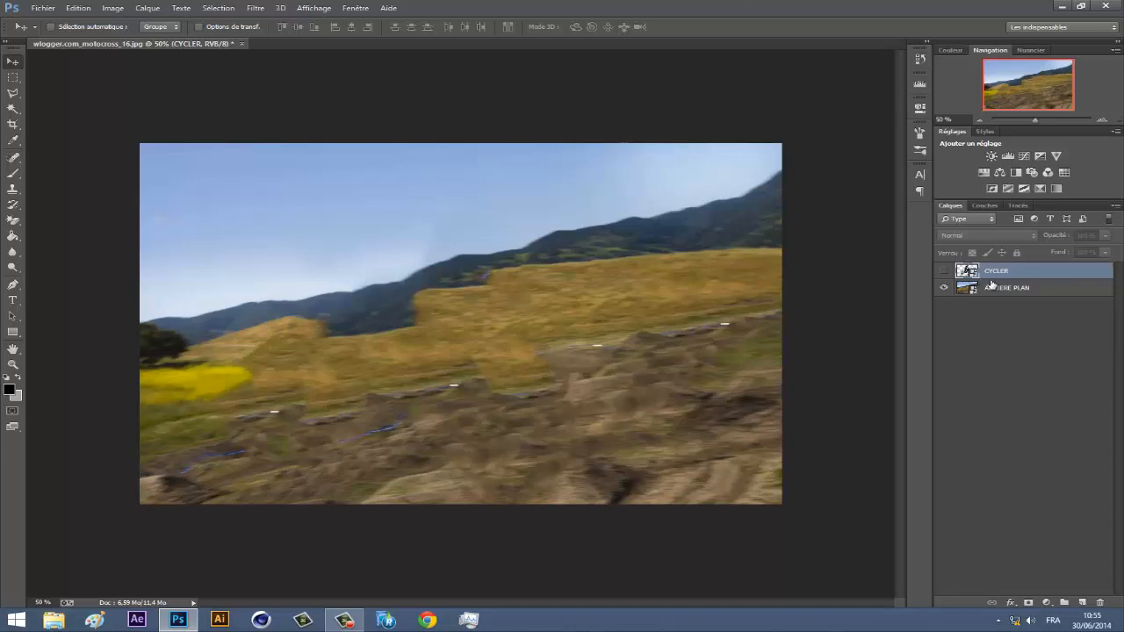
click(944, 271)
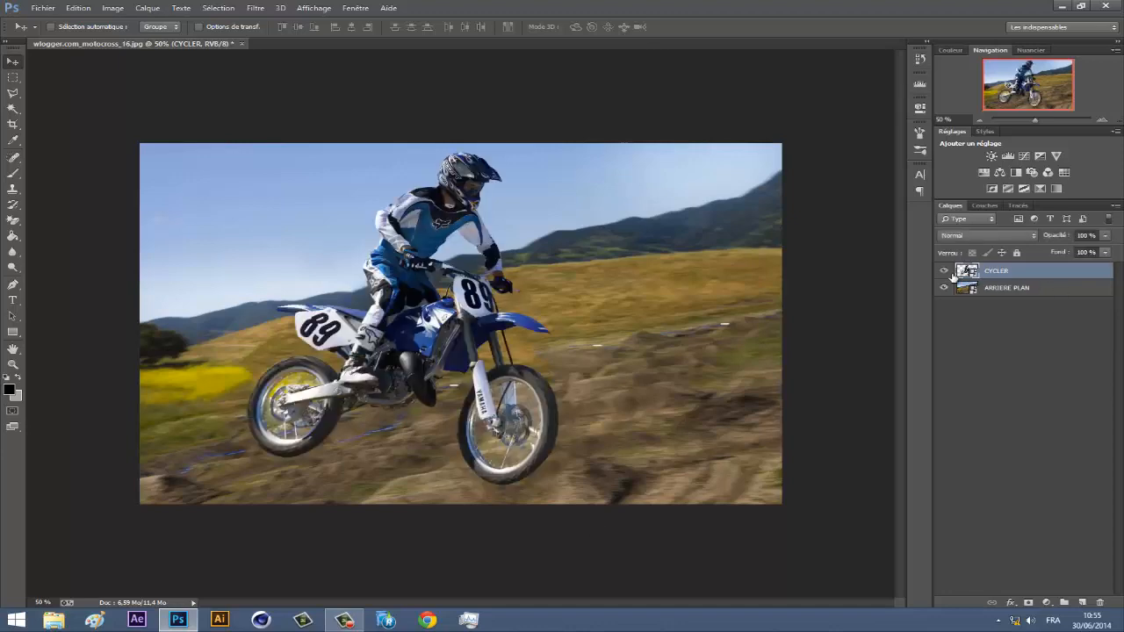
click(33, 8)
click(33, 8)
click(352, 618)
click(349, 619)
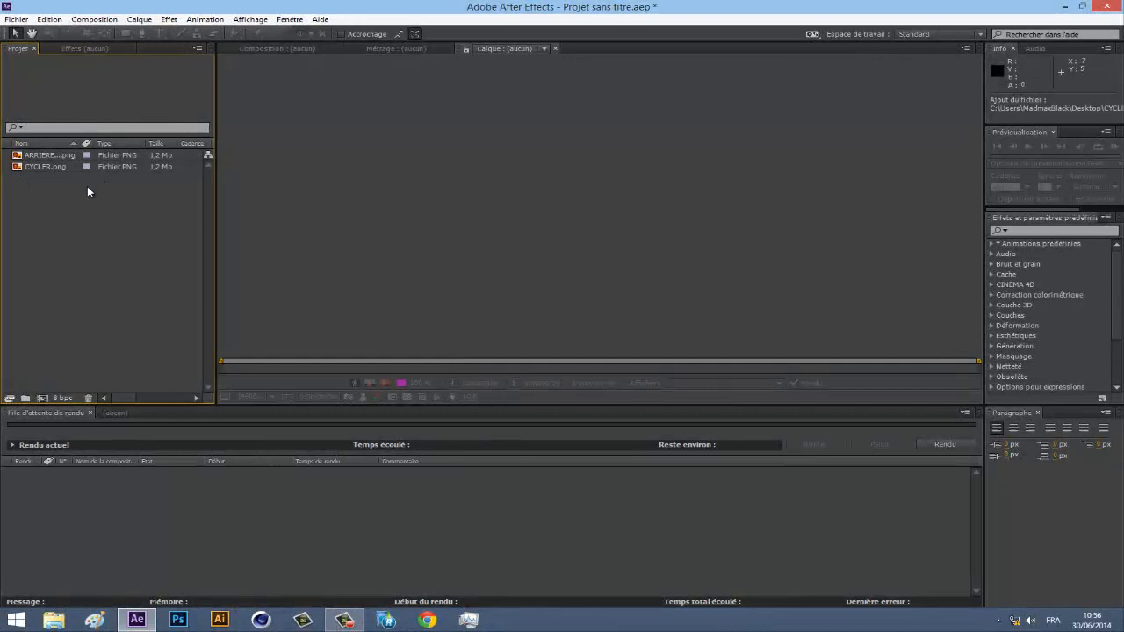
Step: Create a new After Effects composition with the HDTV 1080 29,97 preset and a duration of 0;00;02;00
click(92, 19)
click(97, 33)
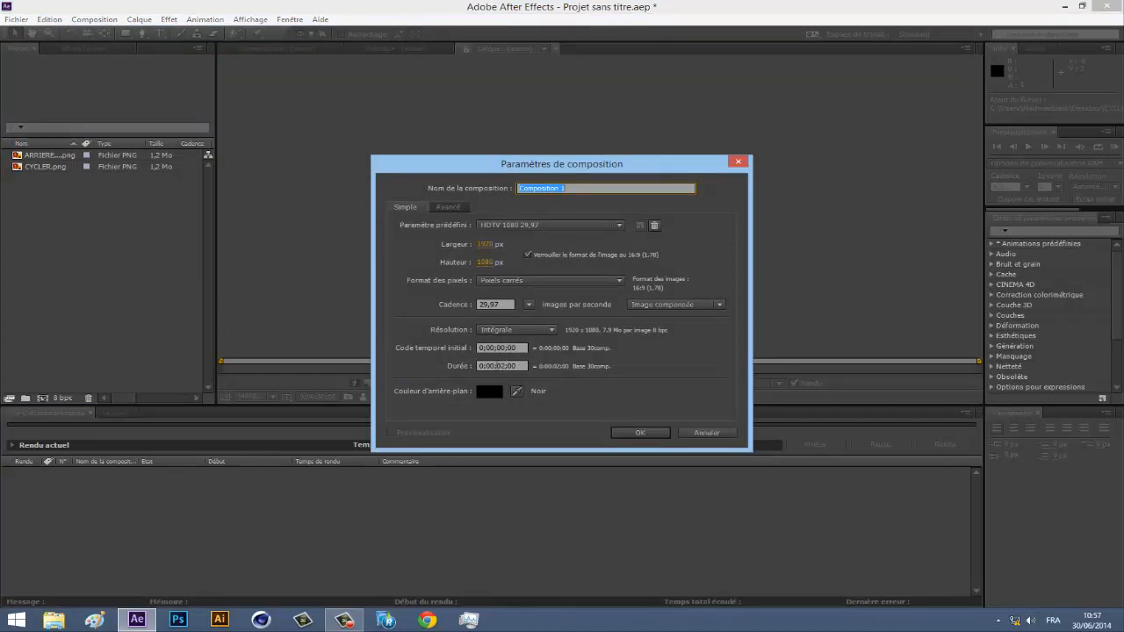
double_click(499, 366)
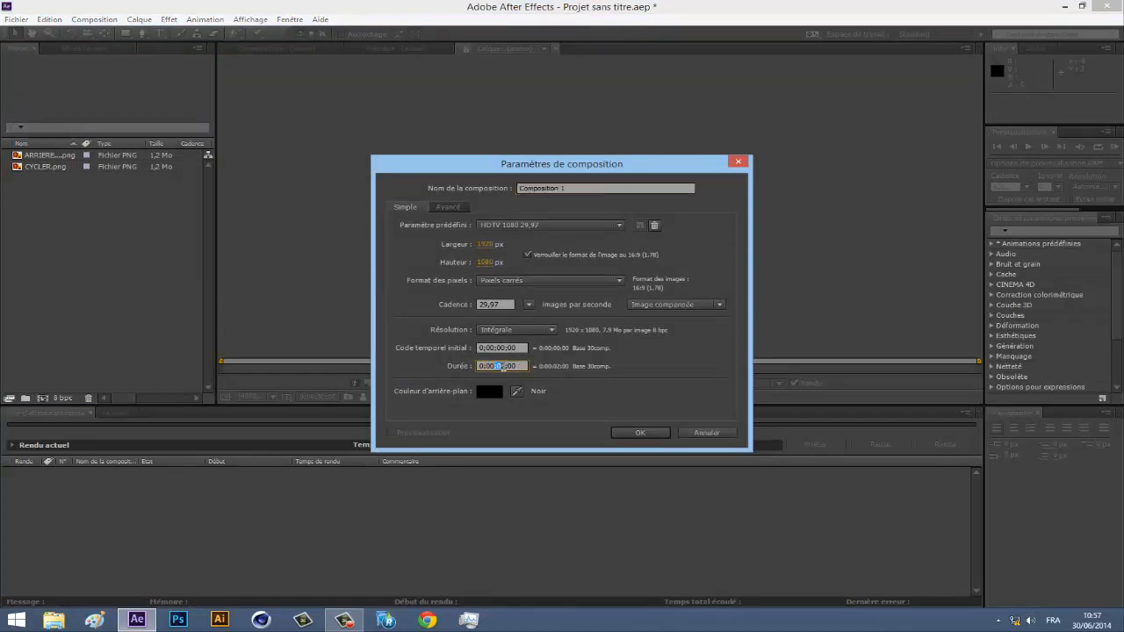
click(645, 432)
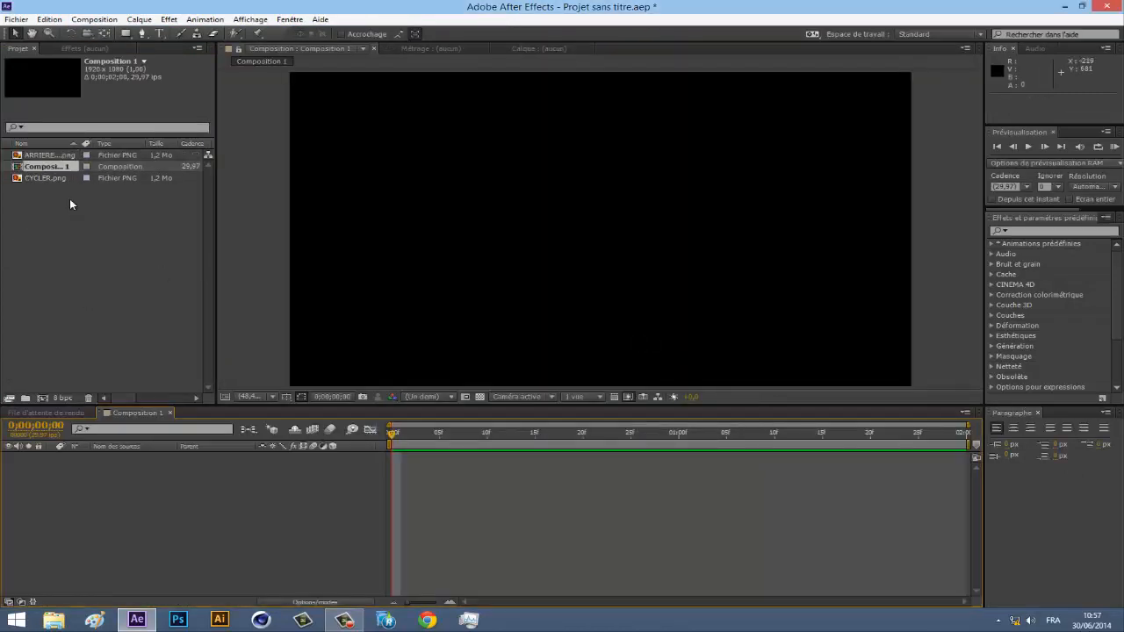
Step: Add CYCLER.png and the ARRIERE PLAN image to the Composition 1 timeline, with the rider layer above the background
click(53, 180)
ctrl+click(51, 158)
drag(51, 158, 330, 557)
click(330, 556)
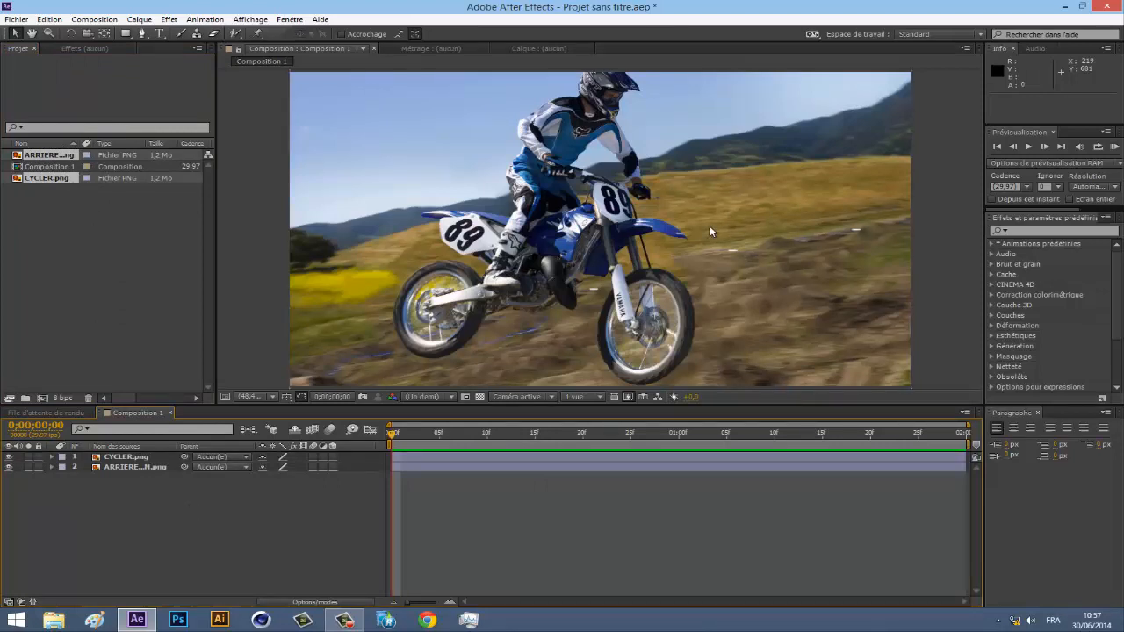
Step: Reveal the Scale property of both the CYCLER.png layer and the background layer
scroll(648, 211, up, 1)
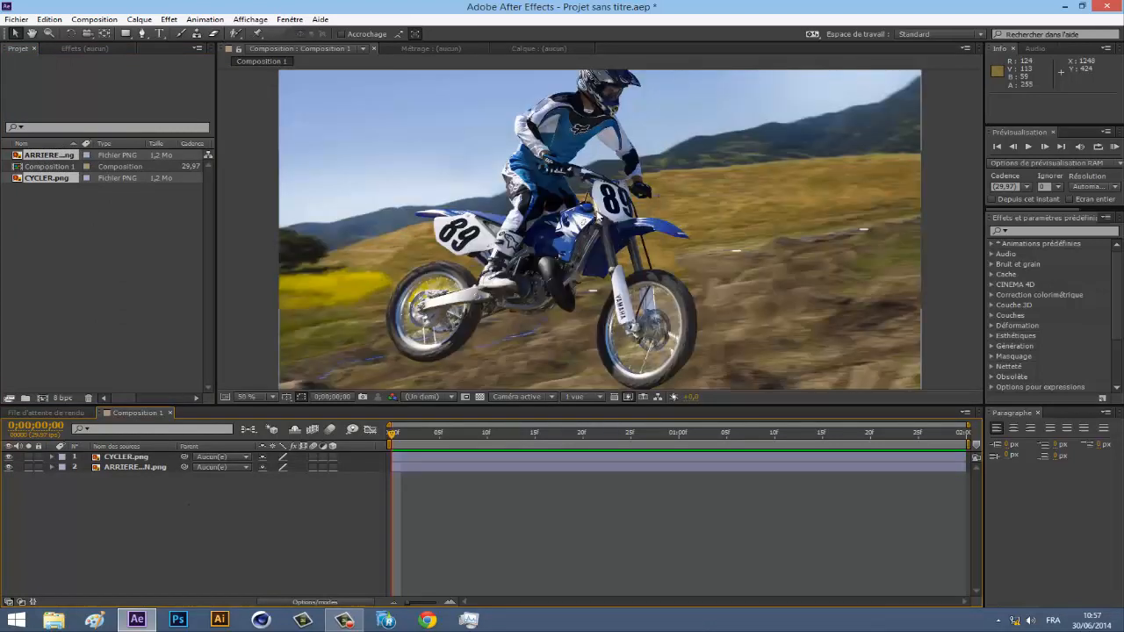
click(128, 457)
ctrl+click(148, 468)
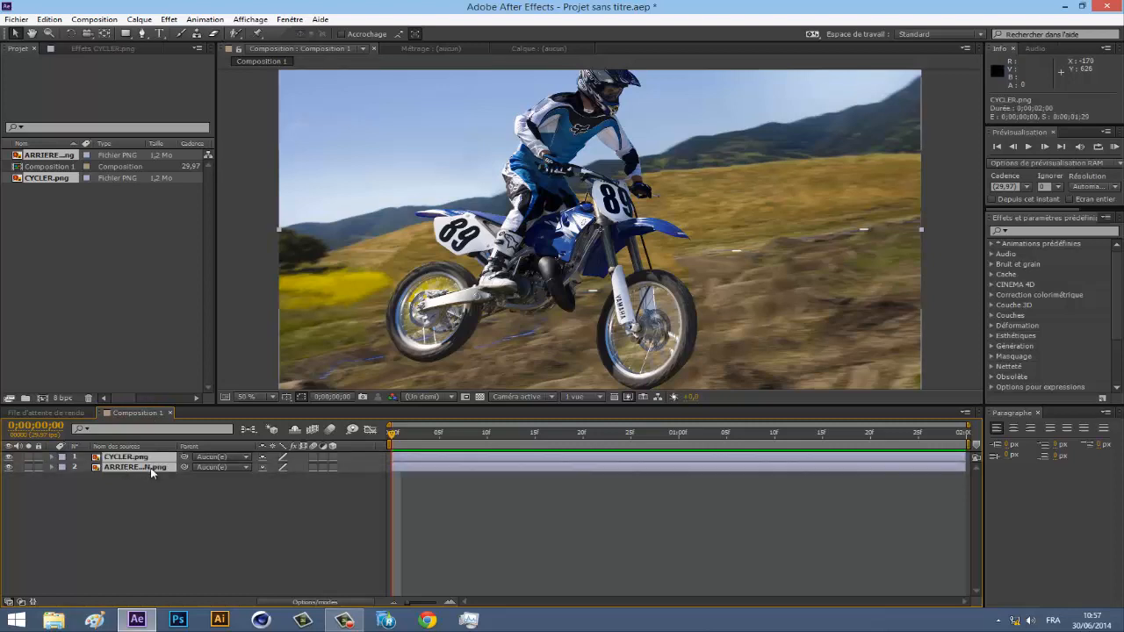
key(s)
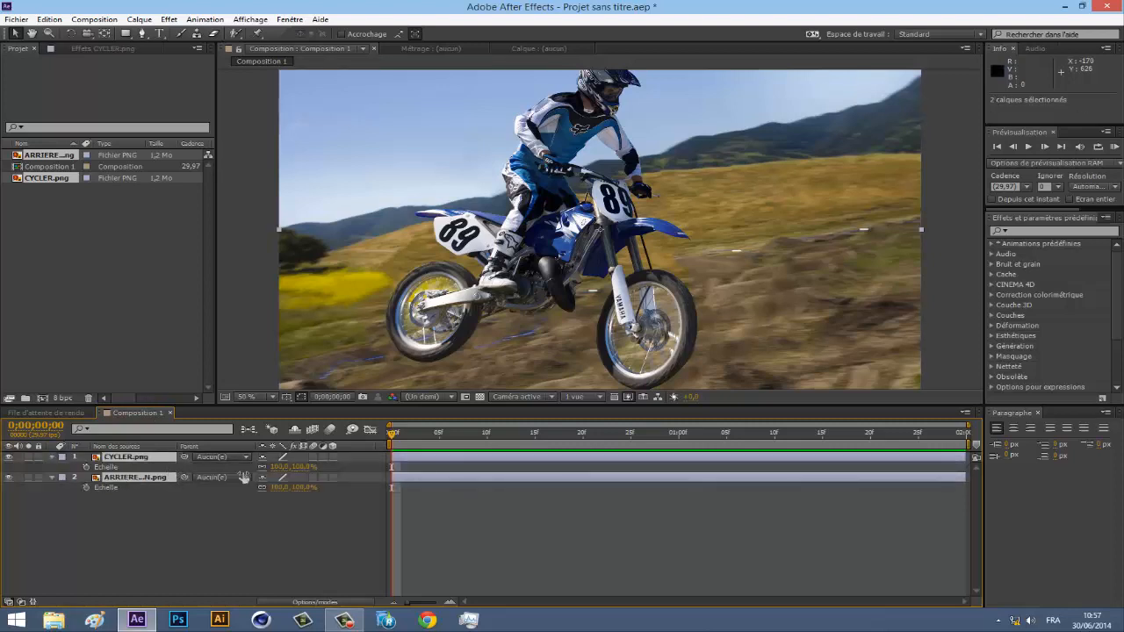
Step: Try scaling the rider and background layers together
mouse_move(299, 467)
mouse_down()
mouse_move(288, 467)
mouse_move(301, 467)
mouse_up()
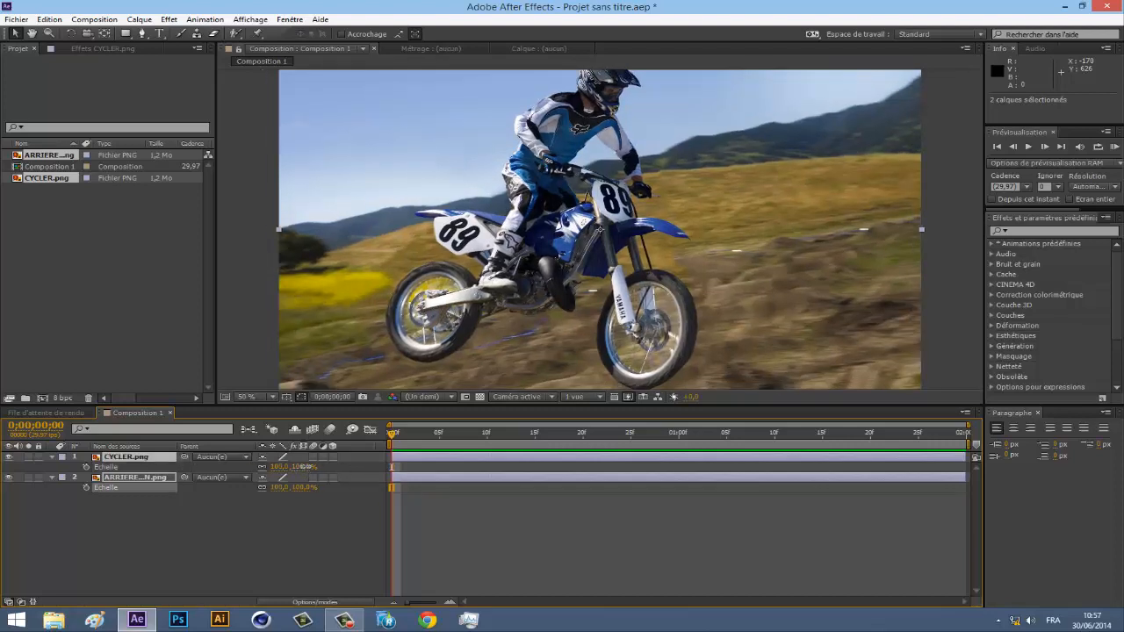
drag(305, 467, 298, 468)
key(ctrl+z)
click(245, 521)
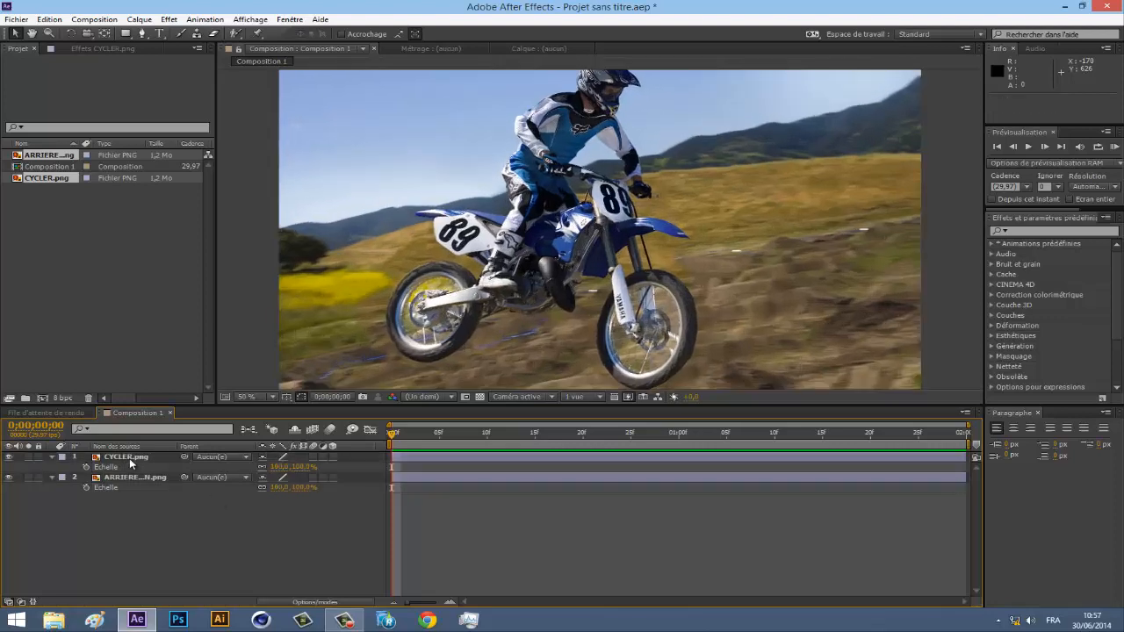
Step: Scale the CYCLER.png layer alone to 84%
click(129, 459)
drag(297, 467, 288, 474)
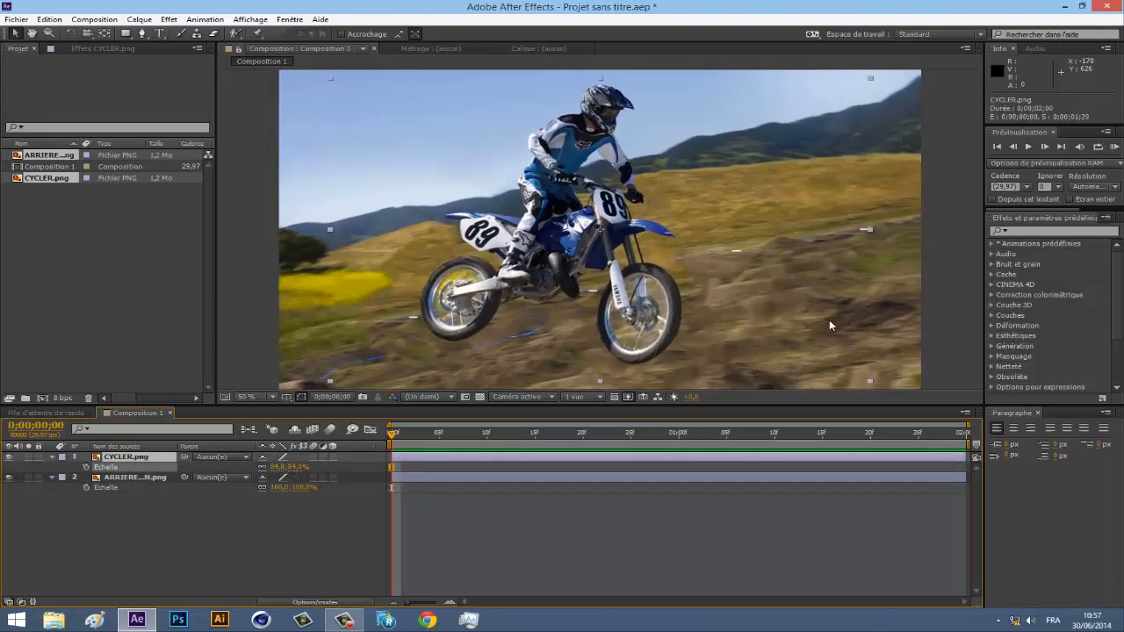
Step: Turn the CYCLER.png layer and the background layer into 3D layers
click(939, 264)
click(420, 433)
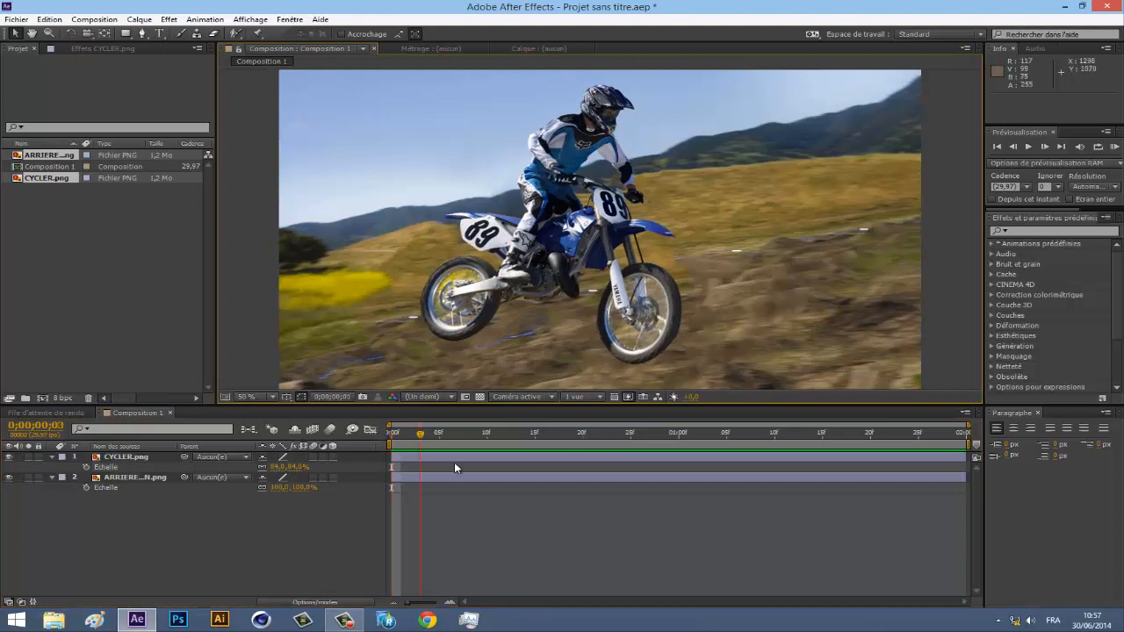
drag(454, 463, 335, 457)
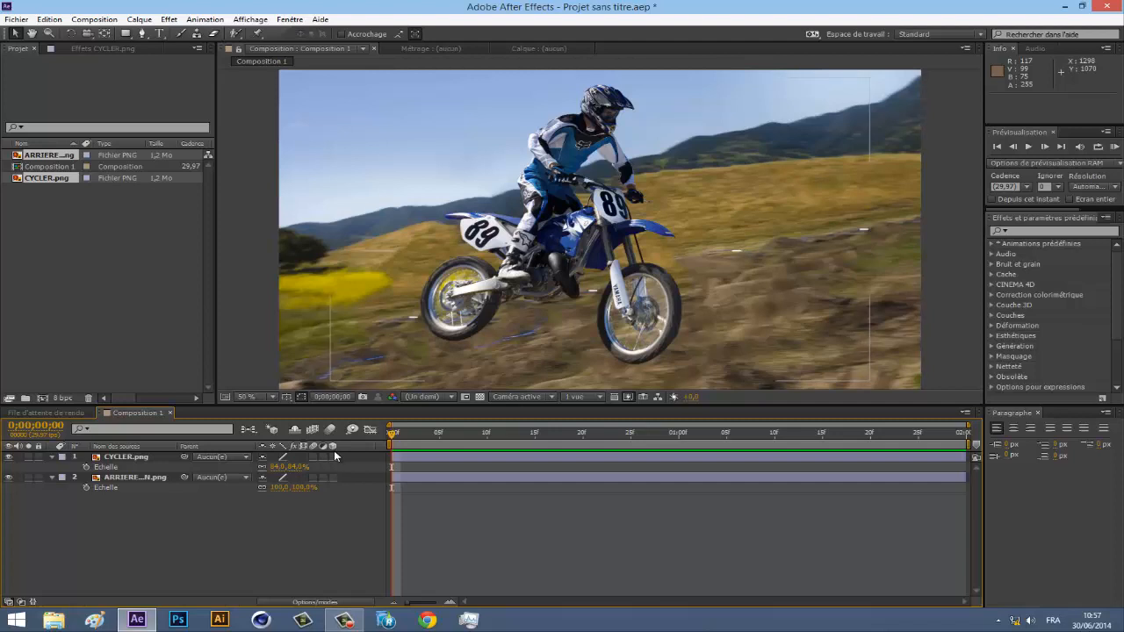
click(333, 456)
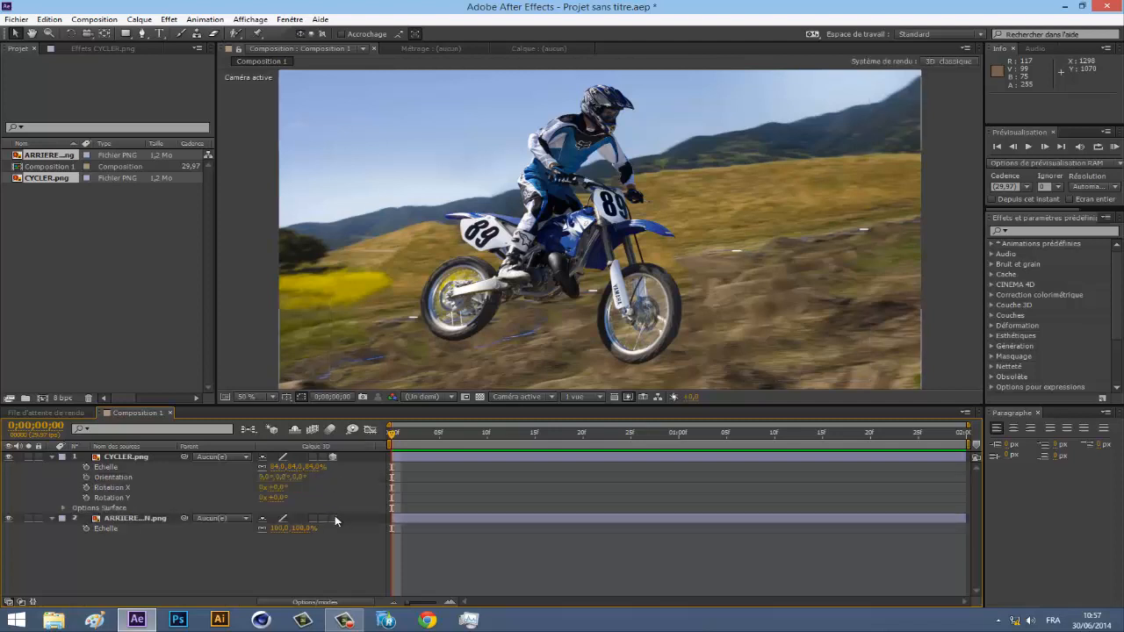
click(334, 517)
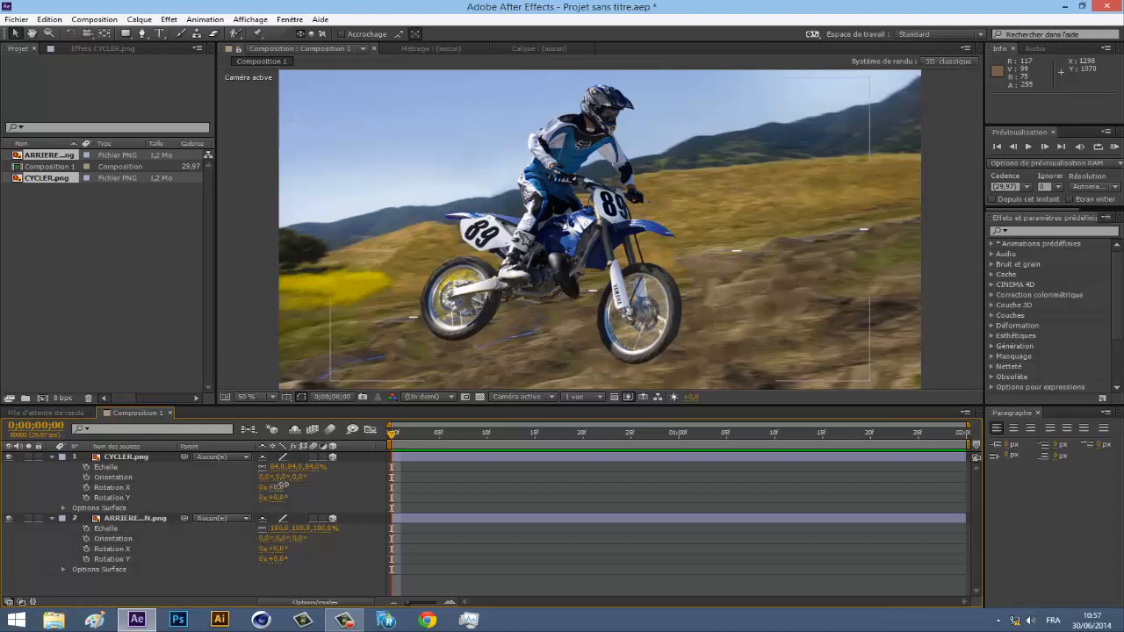
drag(281, 485, 289, 483)
key(ctrl+z)
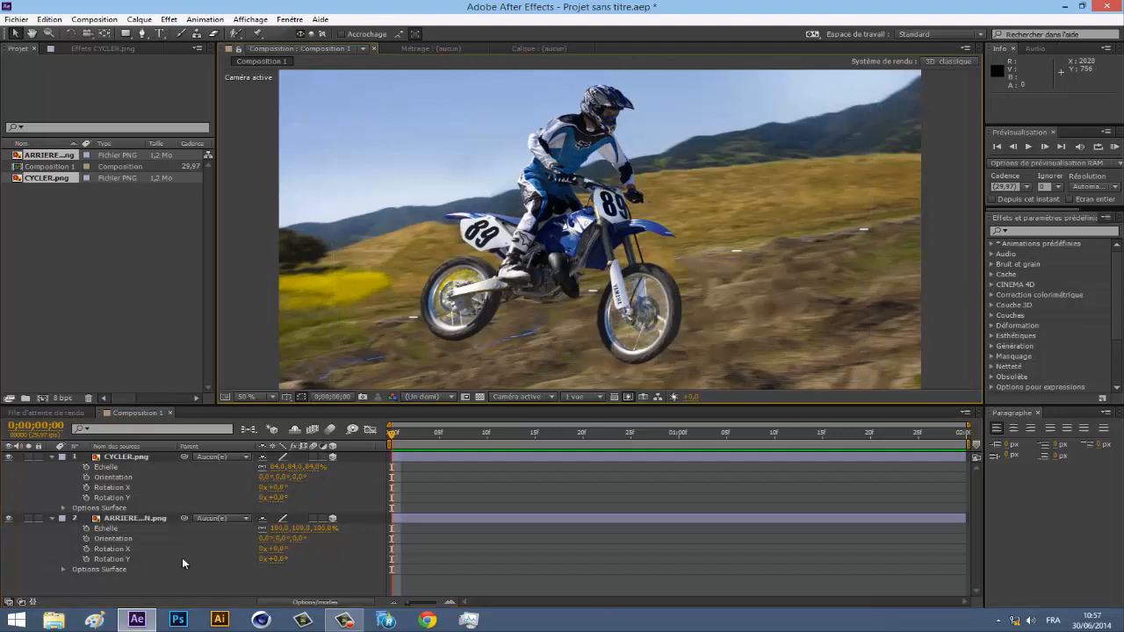
Step: Show the composition in two horizontal views and push the background layer back in depth to Z 84
click(52, 457)
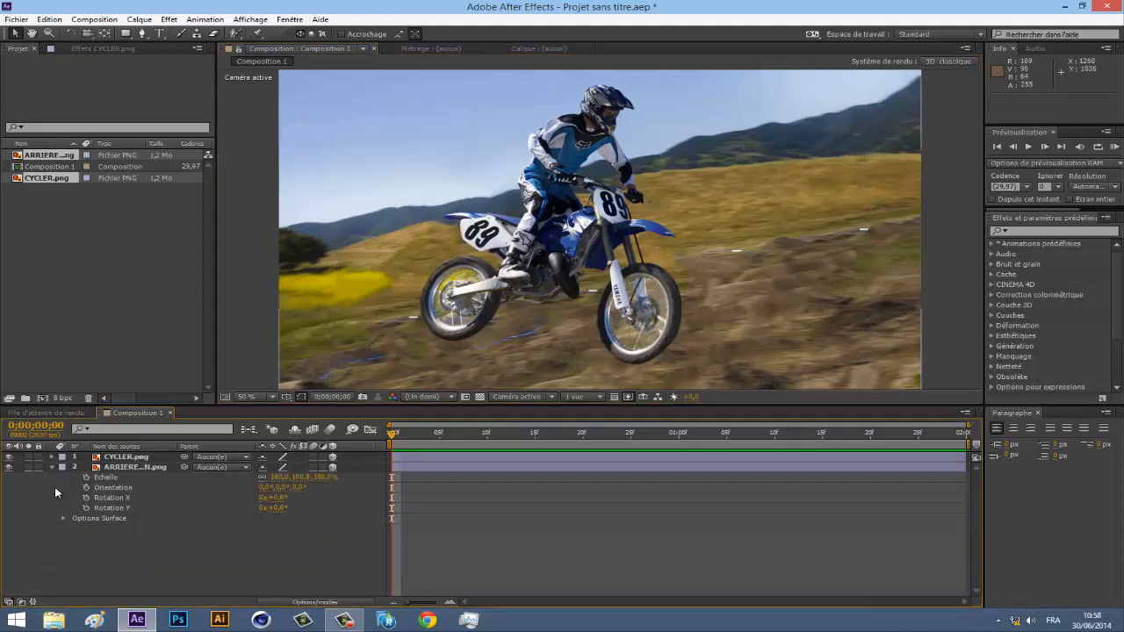
click(575, 397)
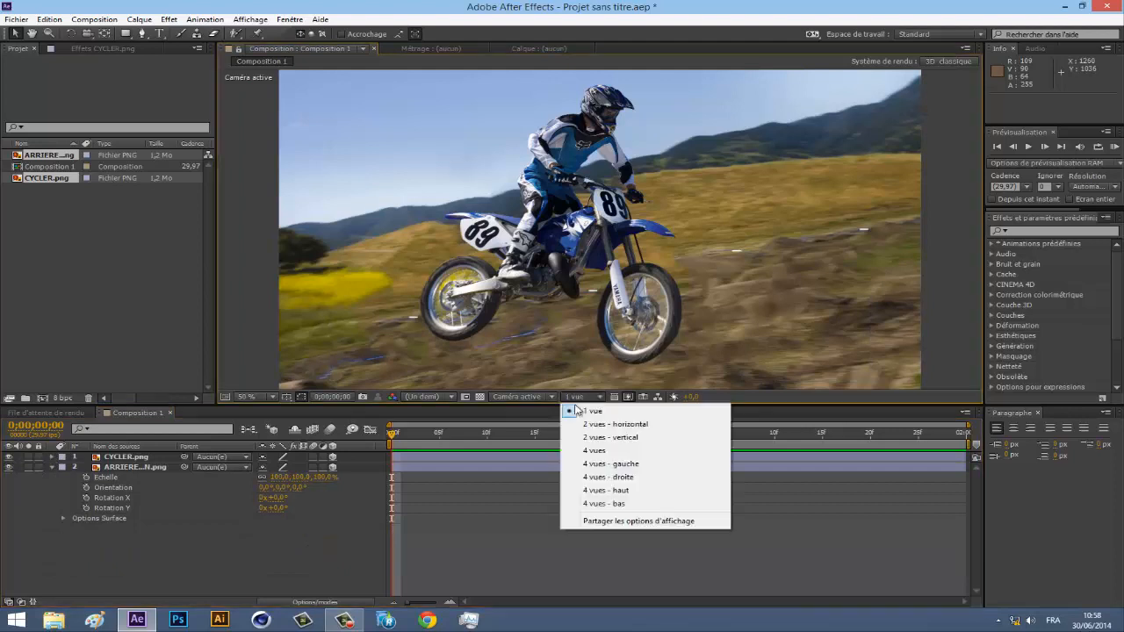
click(641, 429)
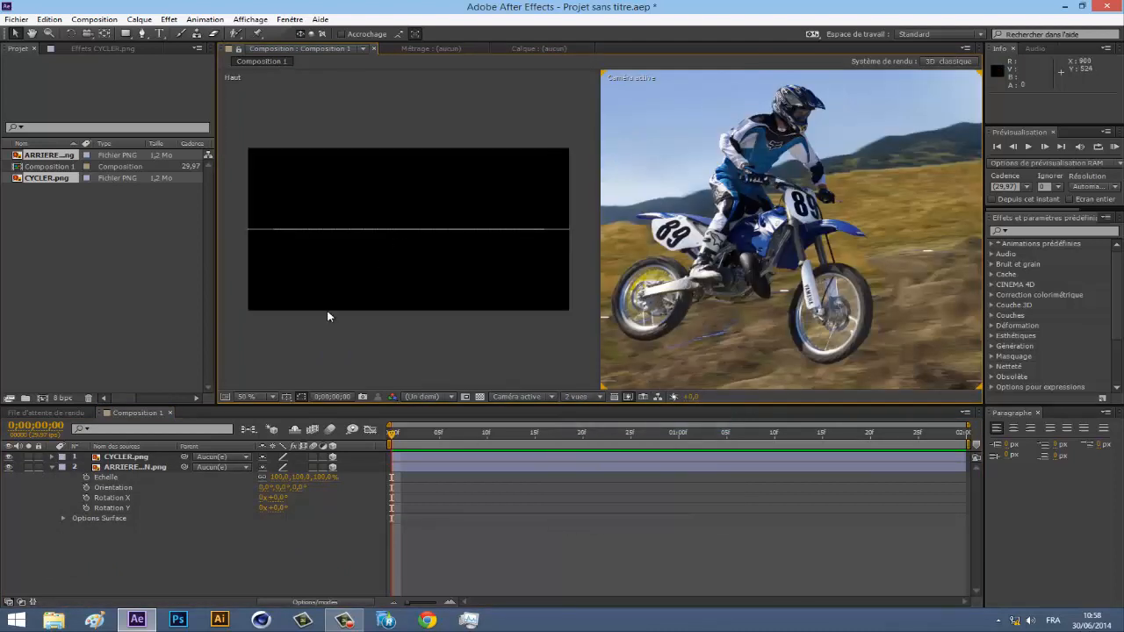
click(129, 467)
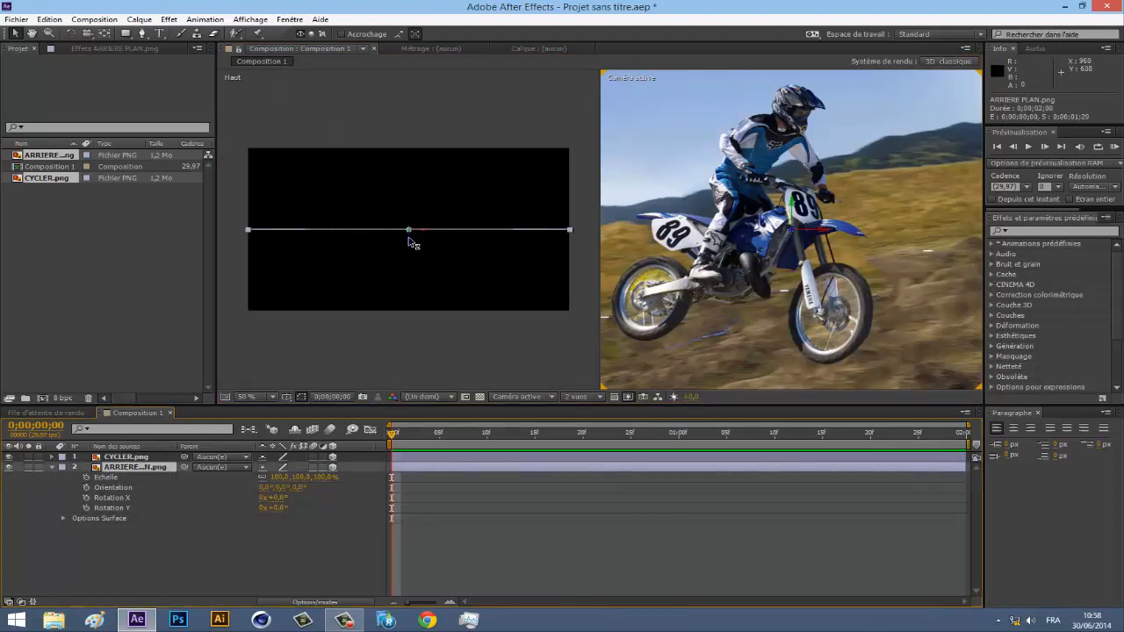
drag(410, 239, 412, 230)
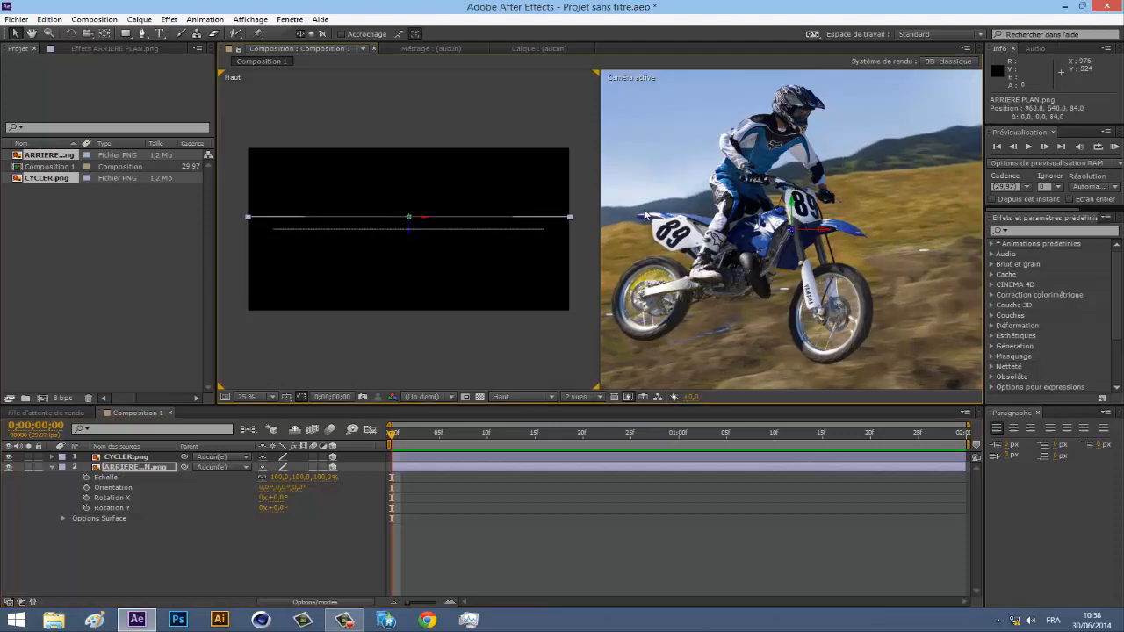
Step: Try rotating the CYCLER.png layer around its Y axis by 31°
click(125, 458)
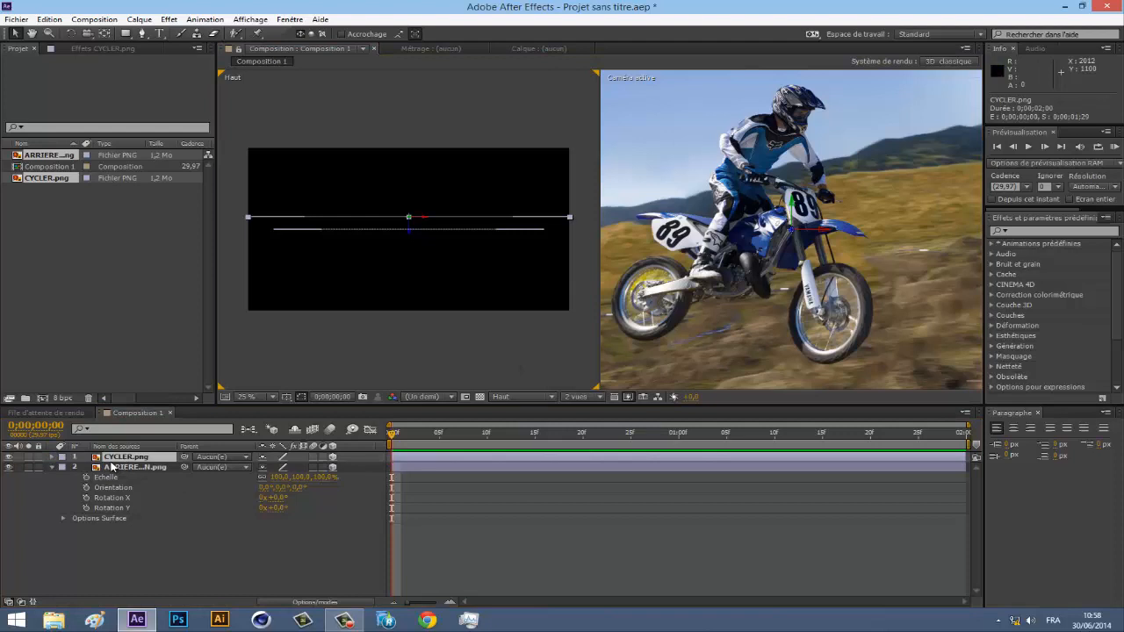
click(51, 457)
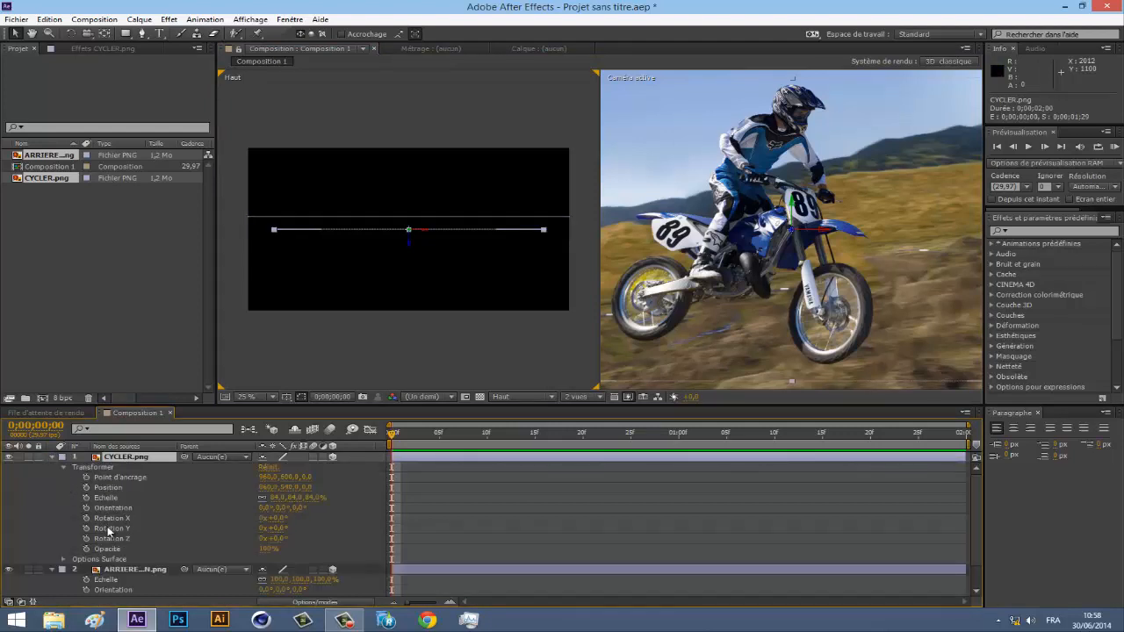
drag(272, 528, 297, 526)
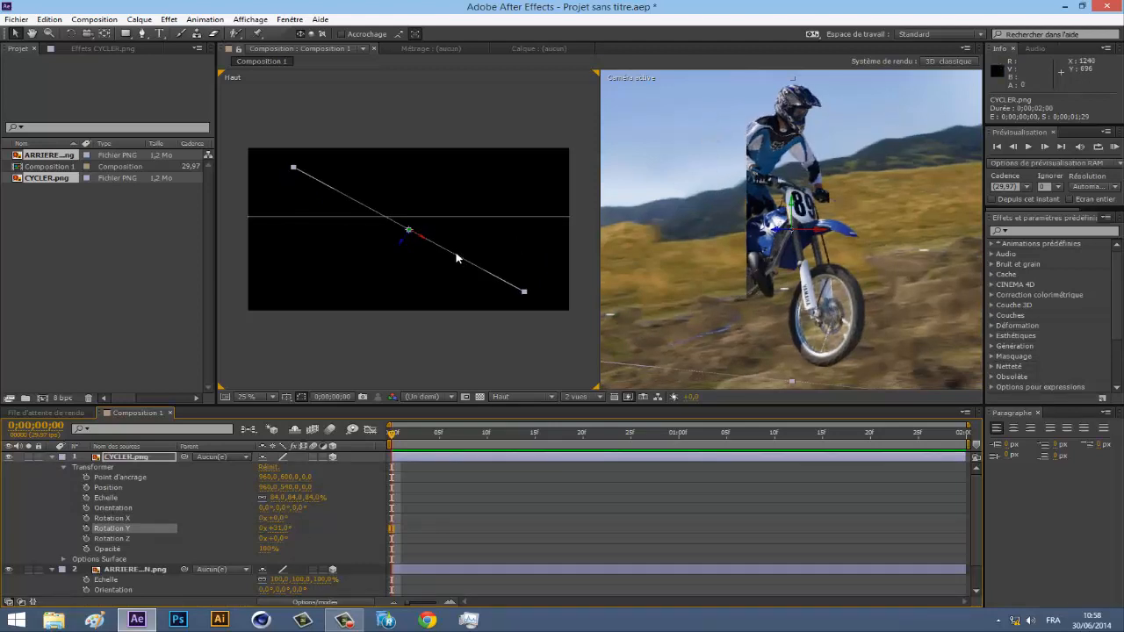
key(ctrl+z)
Step: Push the background layer farther back in depth behind the rider
click(411, 235)
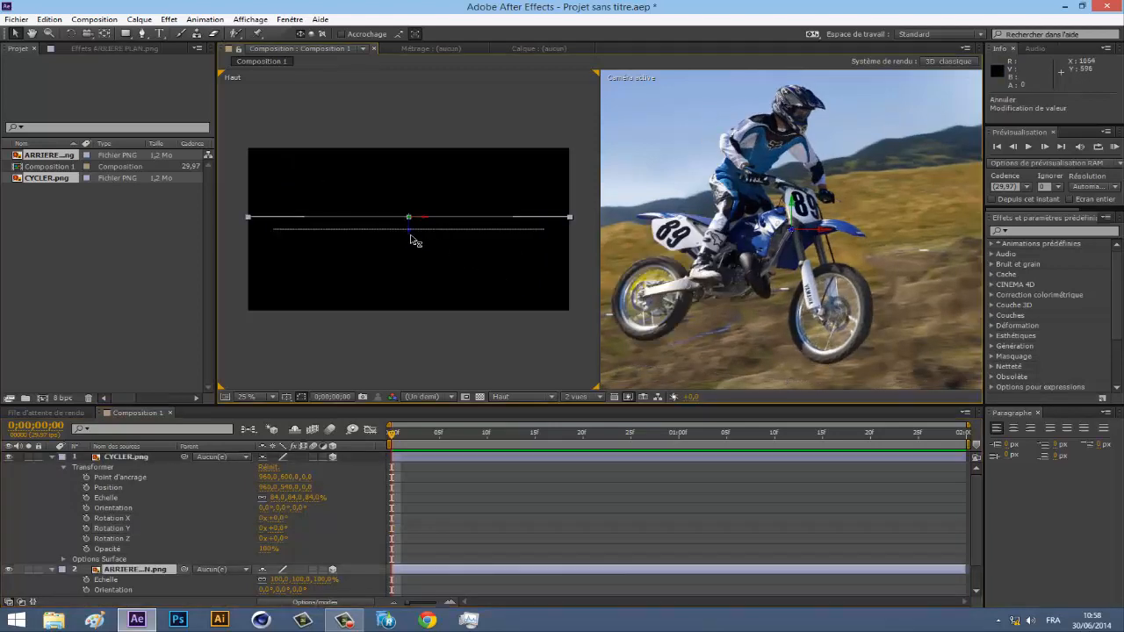
drag(410, 233, 409, 216)
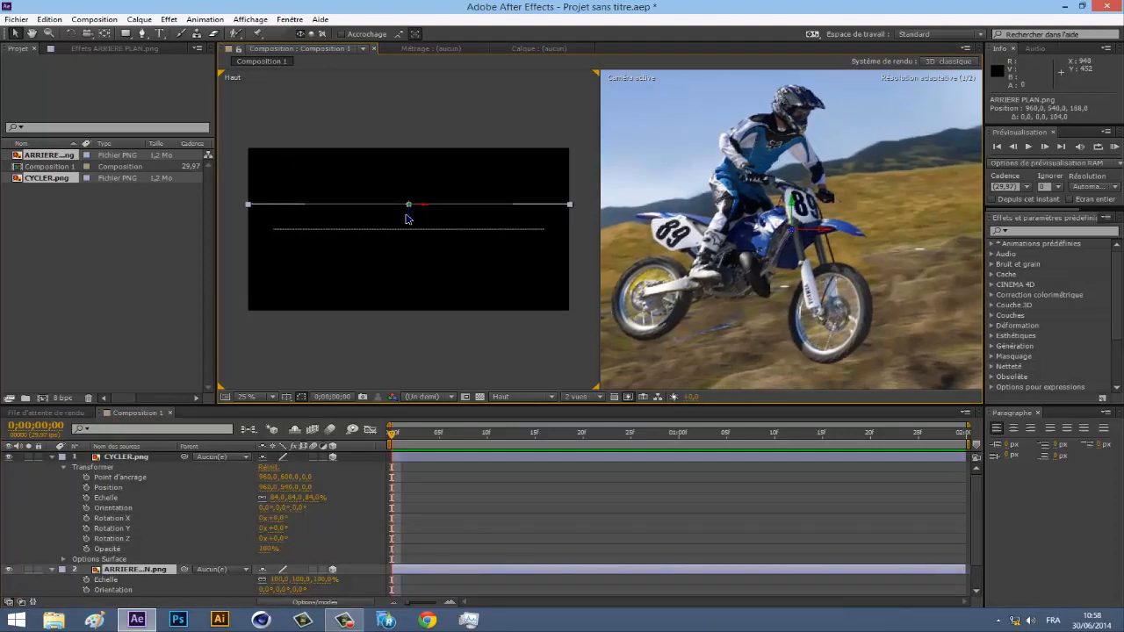
Step: Try tilting the CYCLER.png layer around its X axis
click(120, 523)
drag(281, 519, 304, 518)
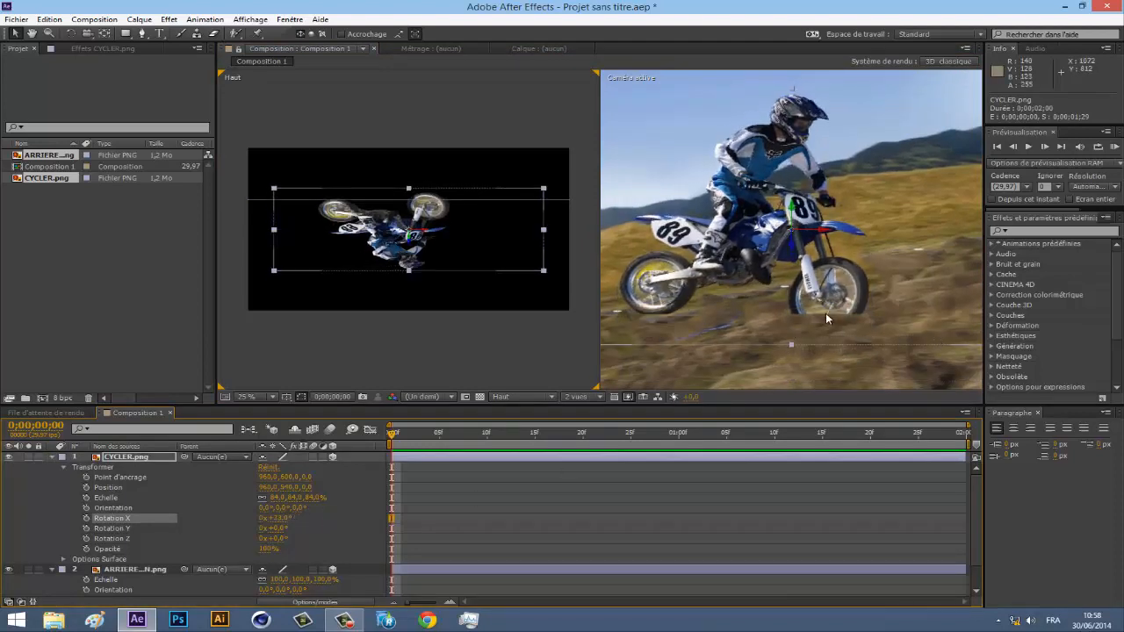
drag(297, 518, 282, 524)
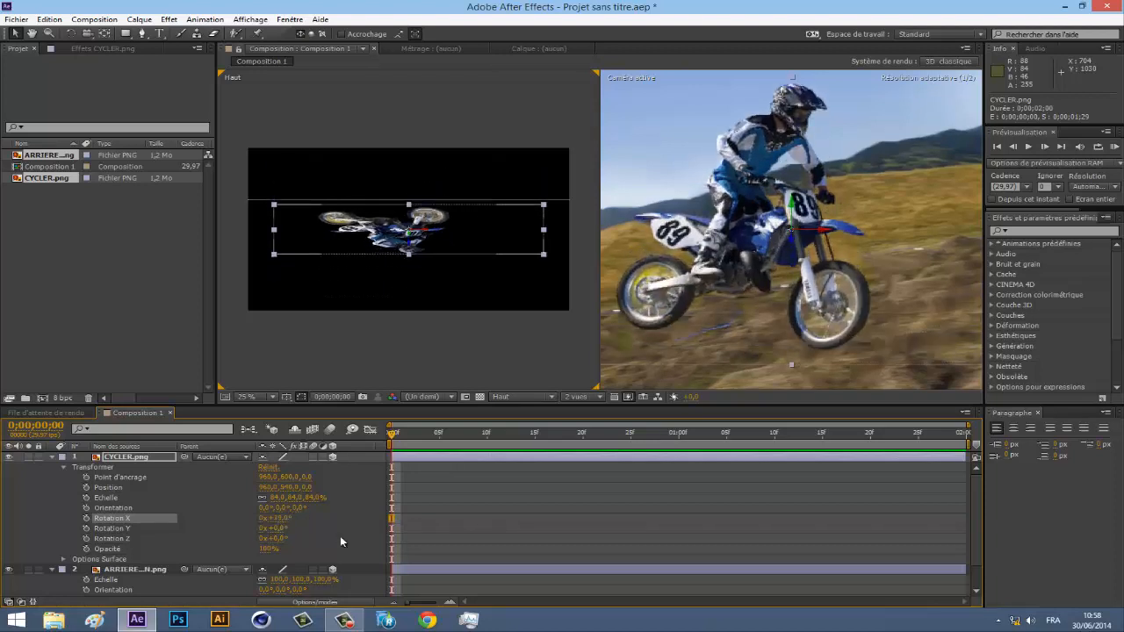
key(ctrl+z)
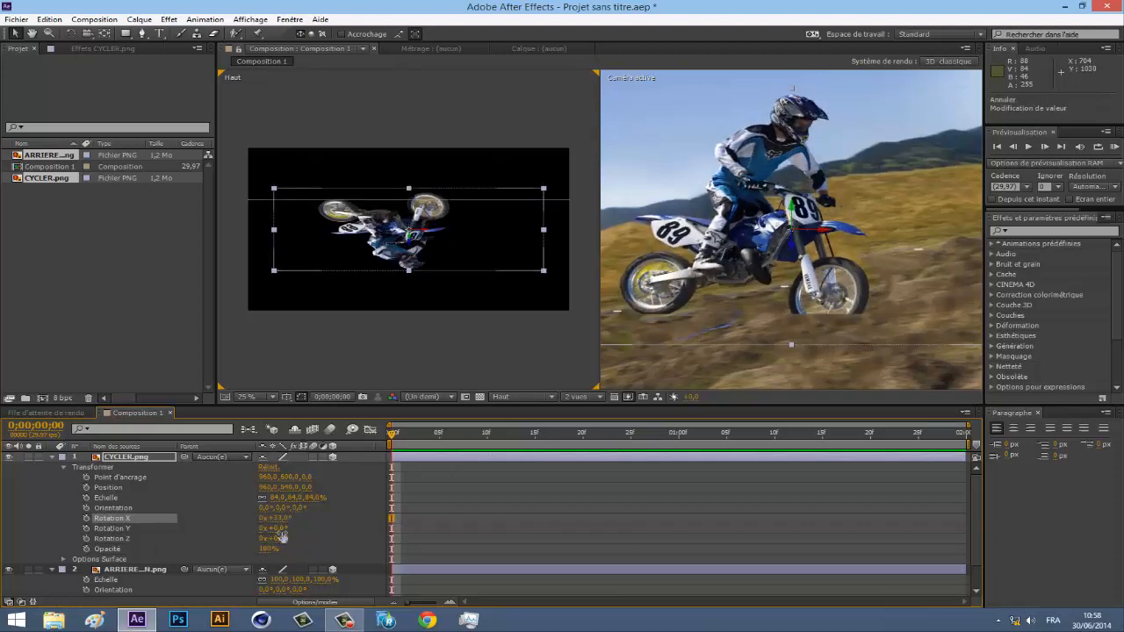
key(ctrl+z)
drag(281, 531, 265, 538)
key(ctrl+z)
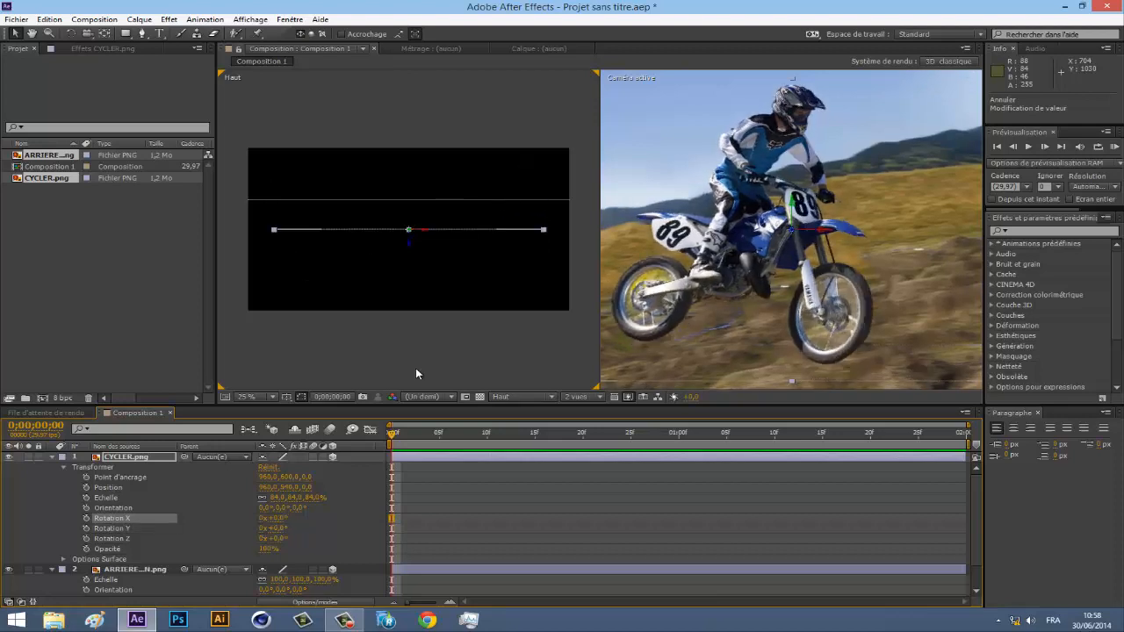
Step: Return to a single view and enlarge the background layer until it fills the composition frame
click(587, 397)
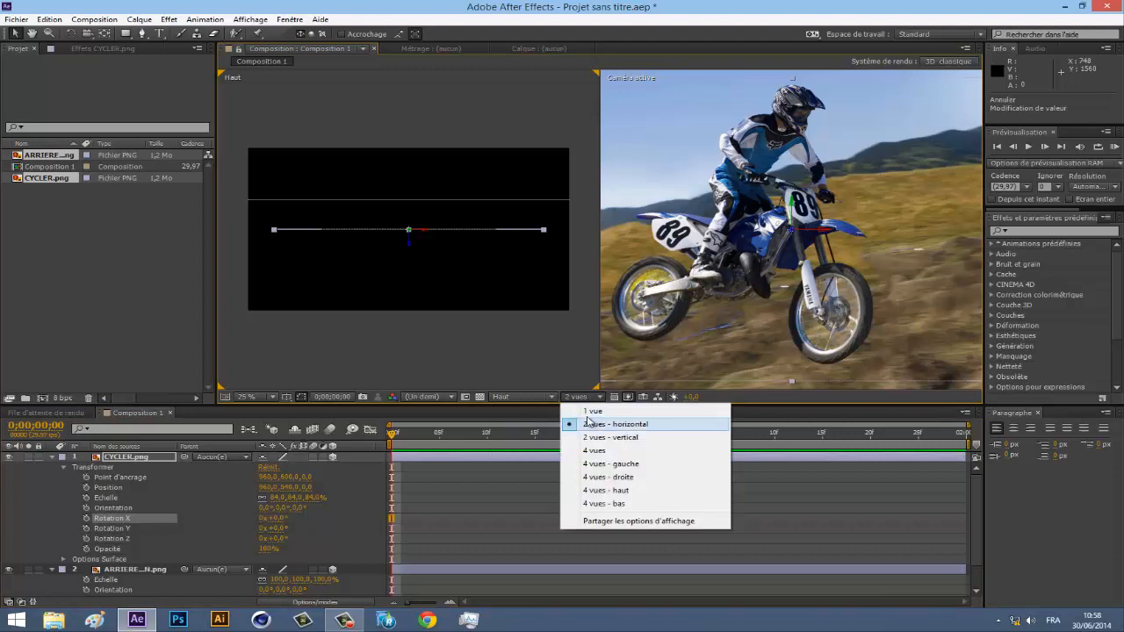
click(584, 409)
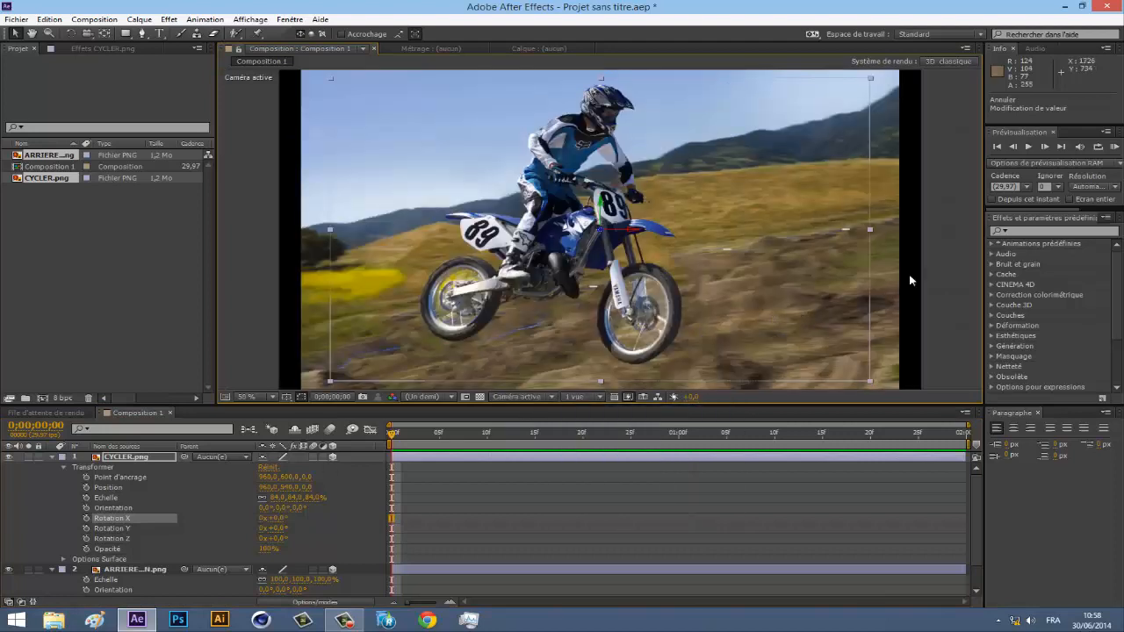
click(905, 234)
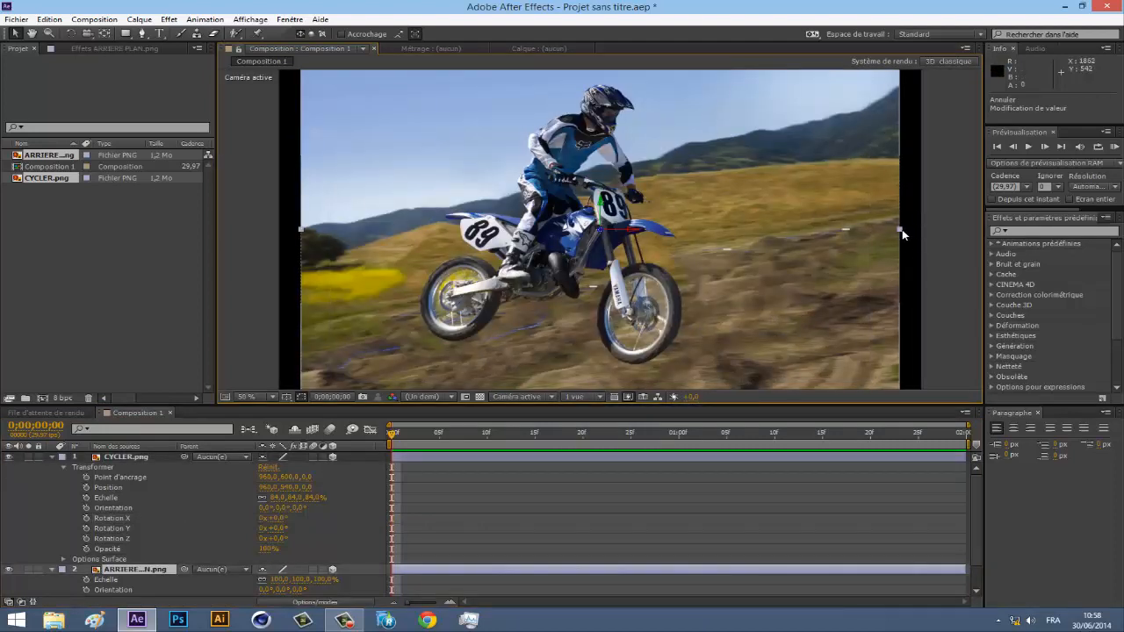
drag(902, 229, 931, 231)
click(949, 238)
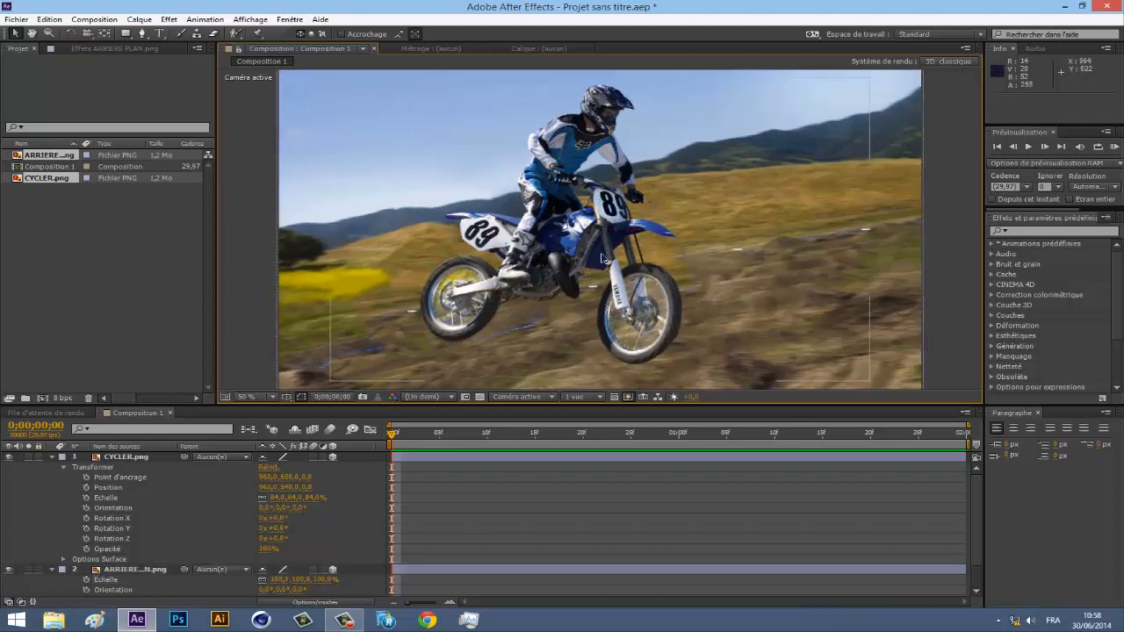
Step: Fit the composition to the viewer and collapse the properties of both layers
key(comma)
click(259, 397)
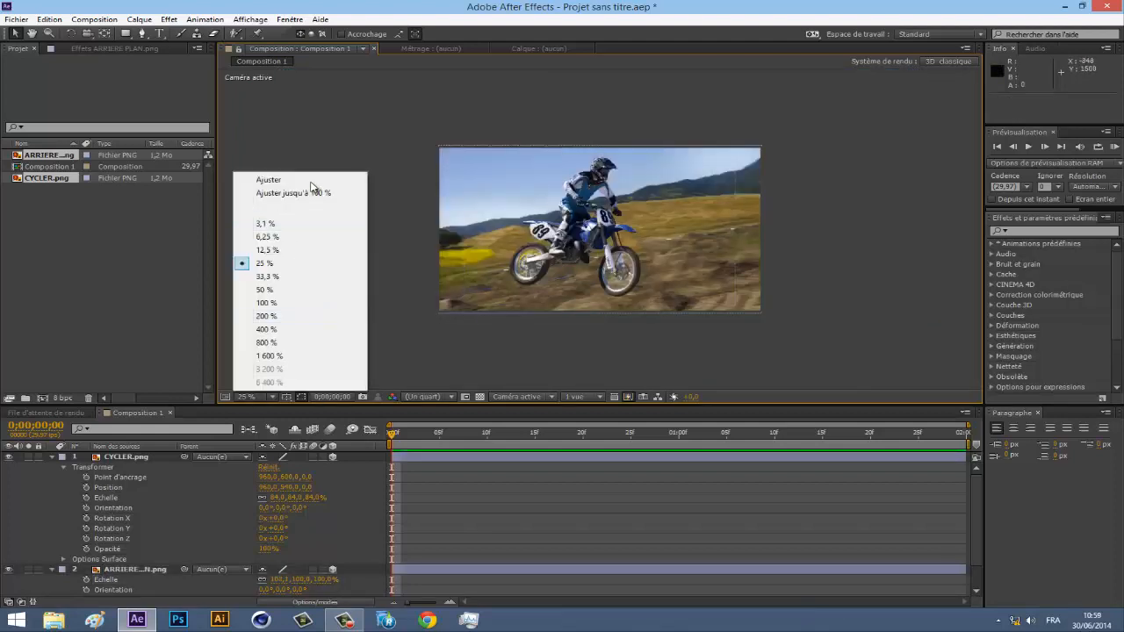
click(311, 181)
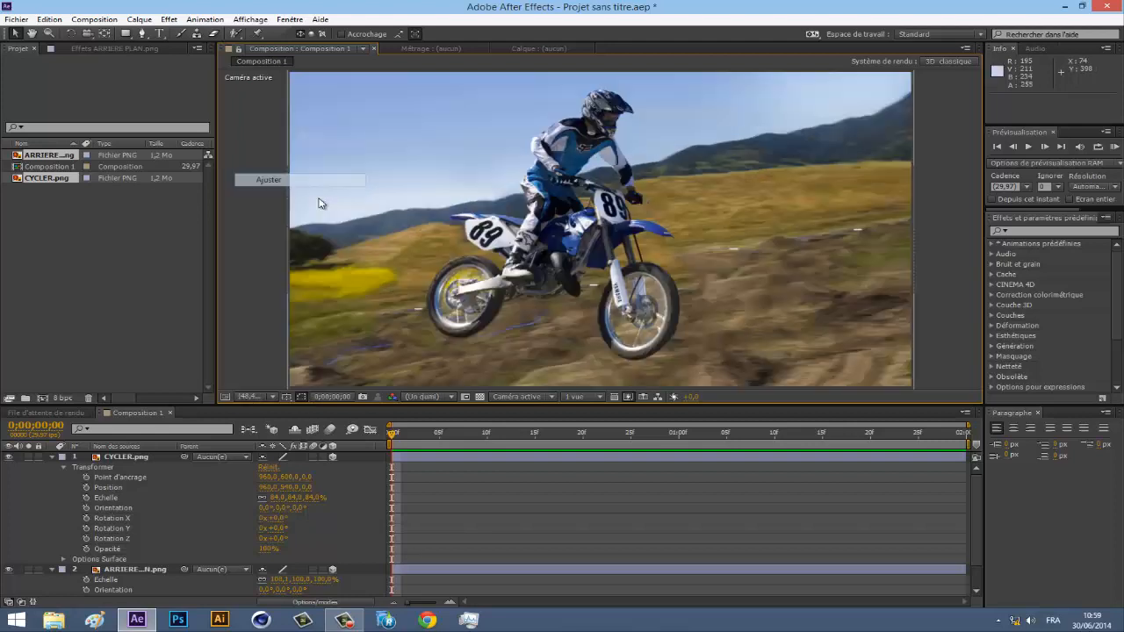
click(52, 457)
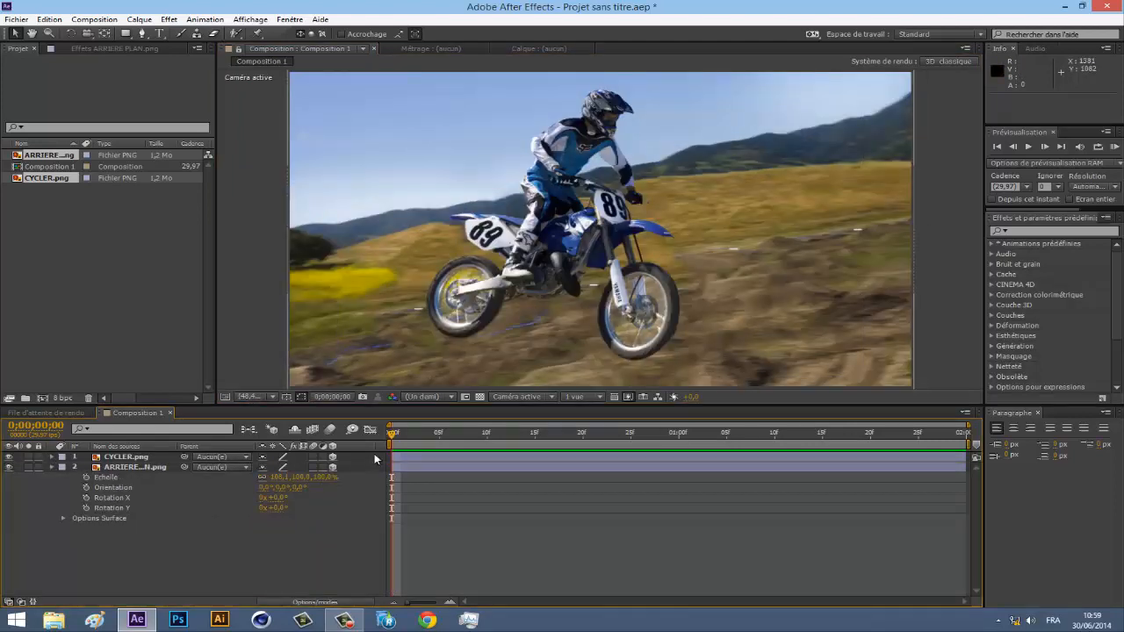
drag(403, 436, 390, 437)
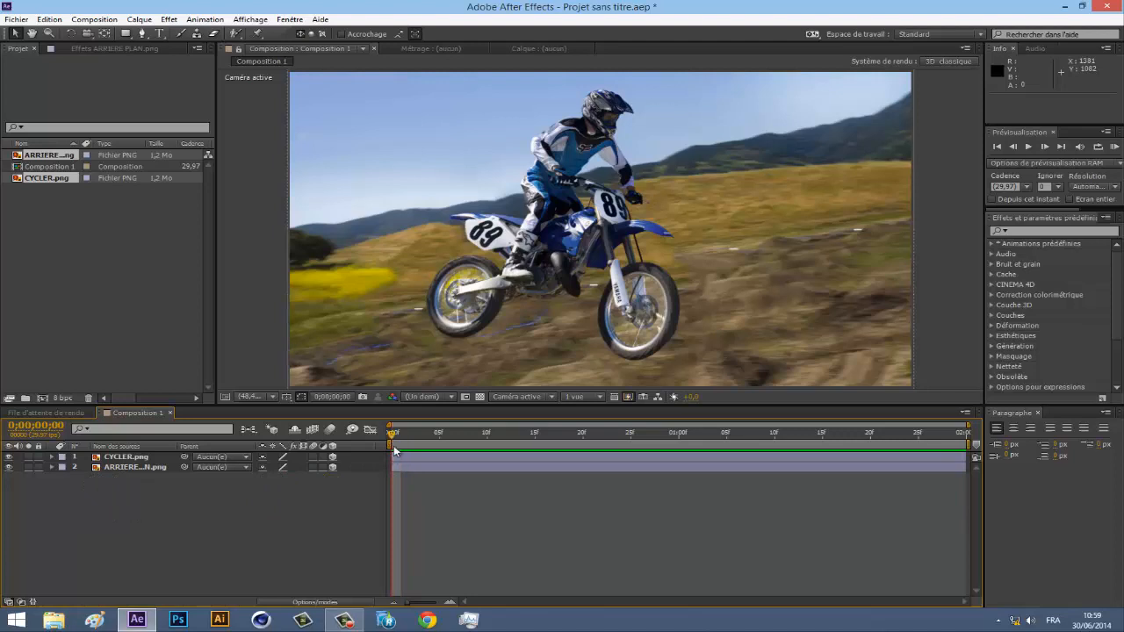
Step: Try rotating the CYCLER.png layer around its Y axis and its Z axis
click(60, 457)
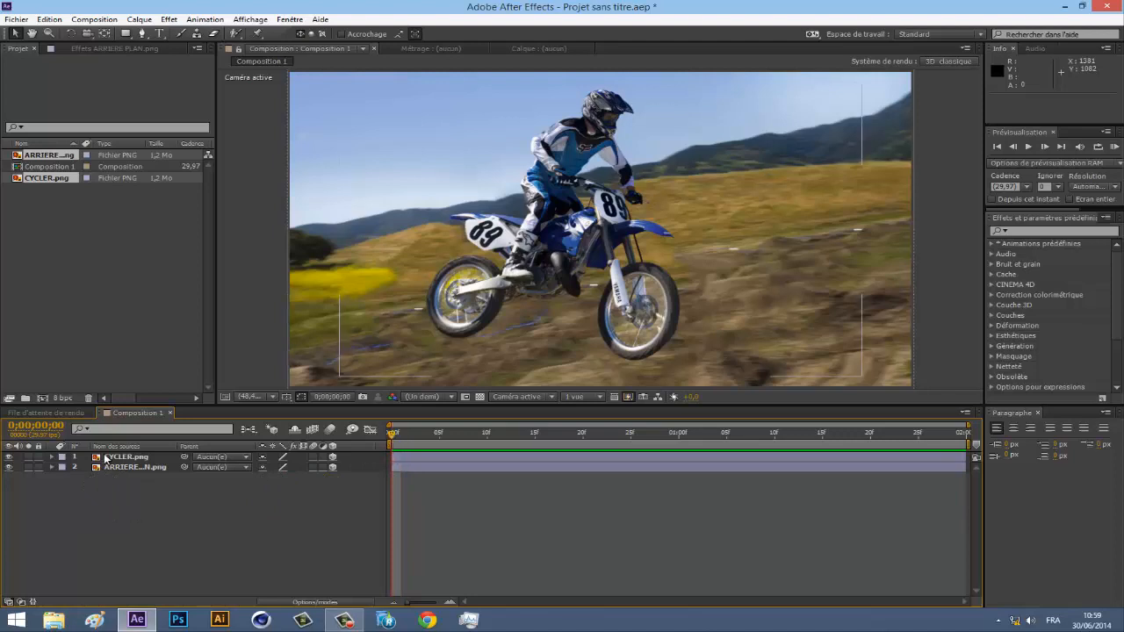
click(52, 458)
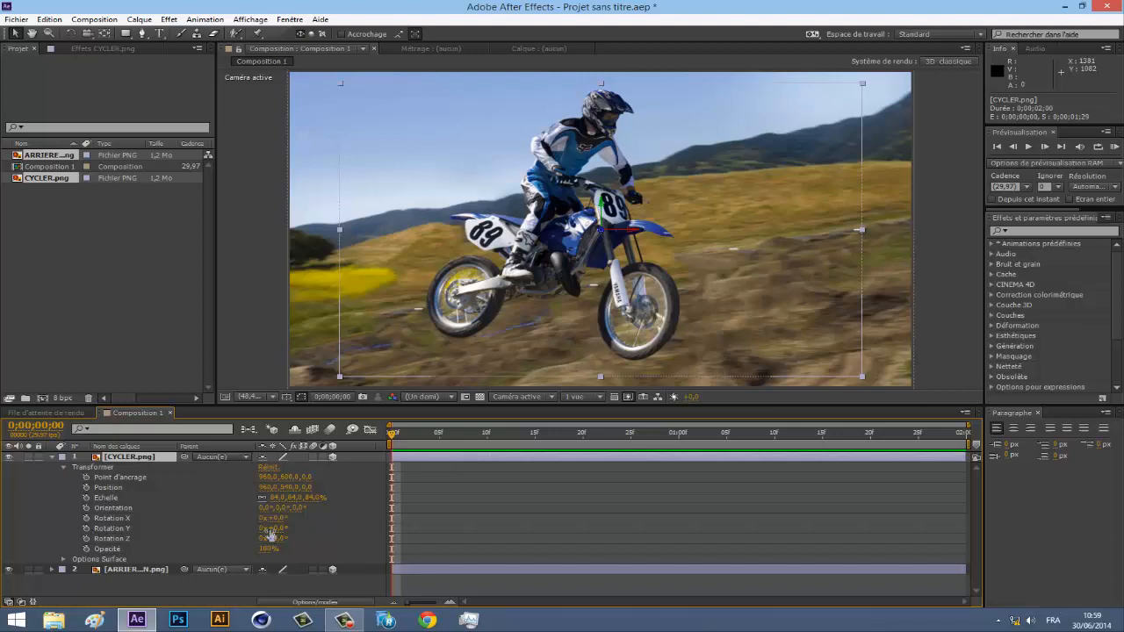
drag(272, 529, 283, 529)
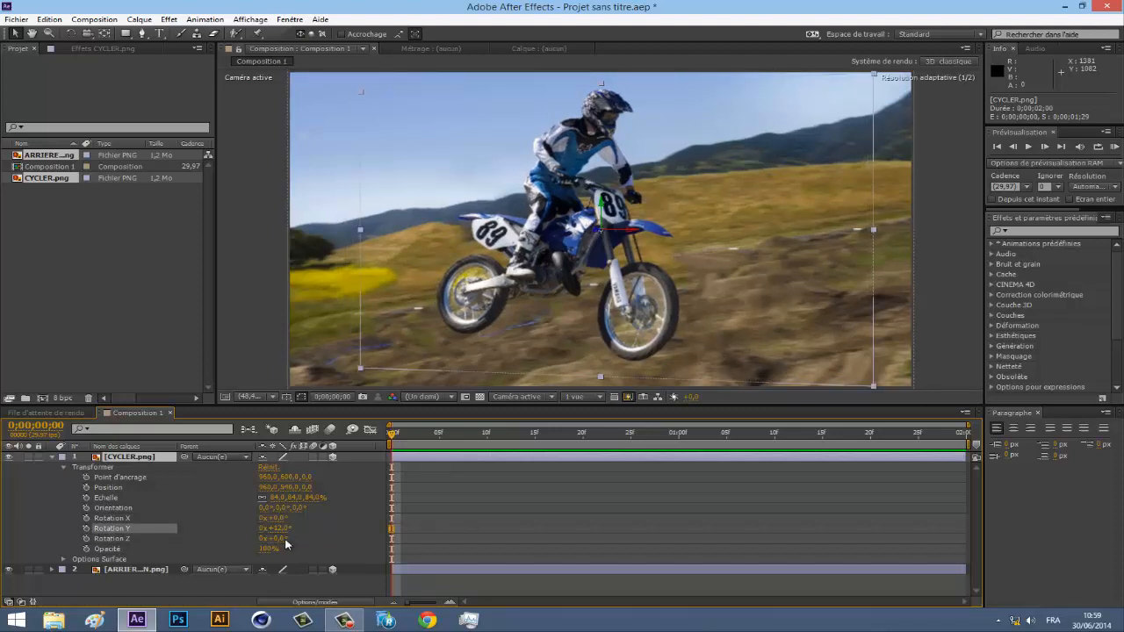
key(ctrl+z)
click(290, 538)
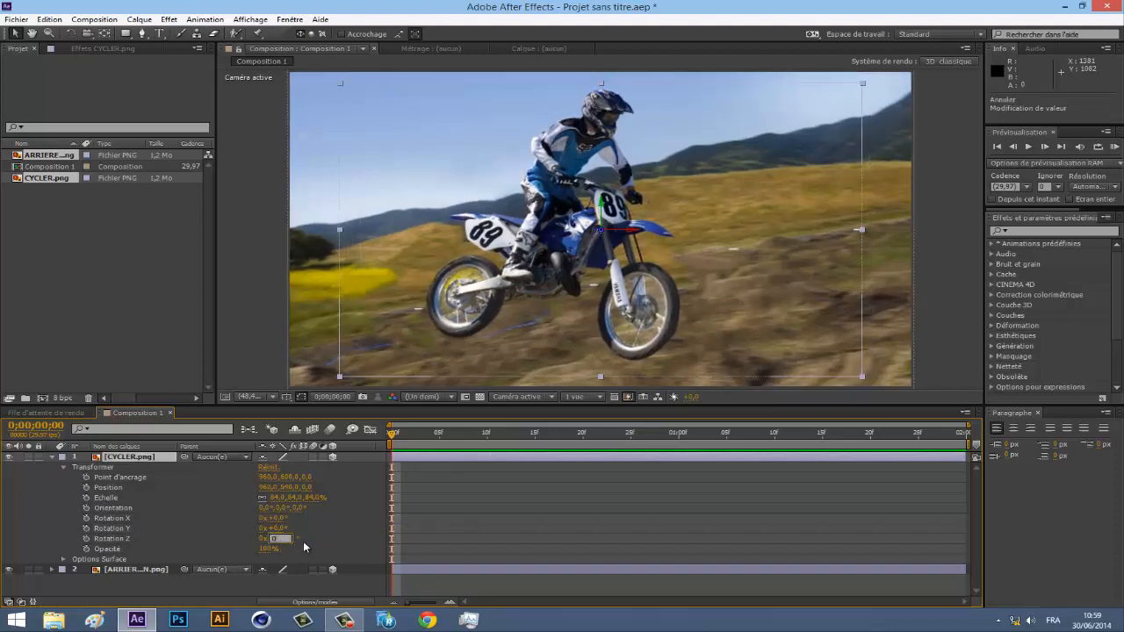
key(Return)
drag(289, 537, 279, 539)
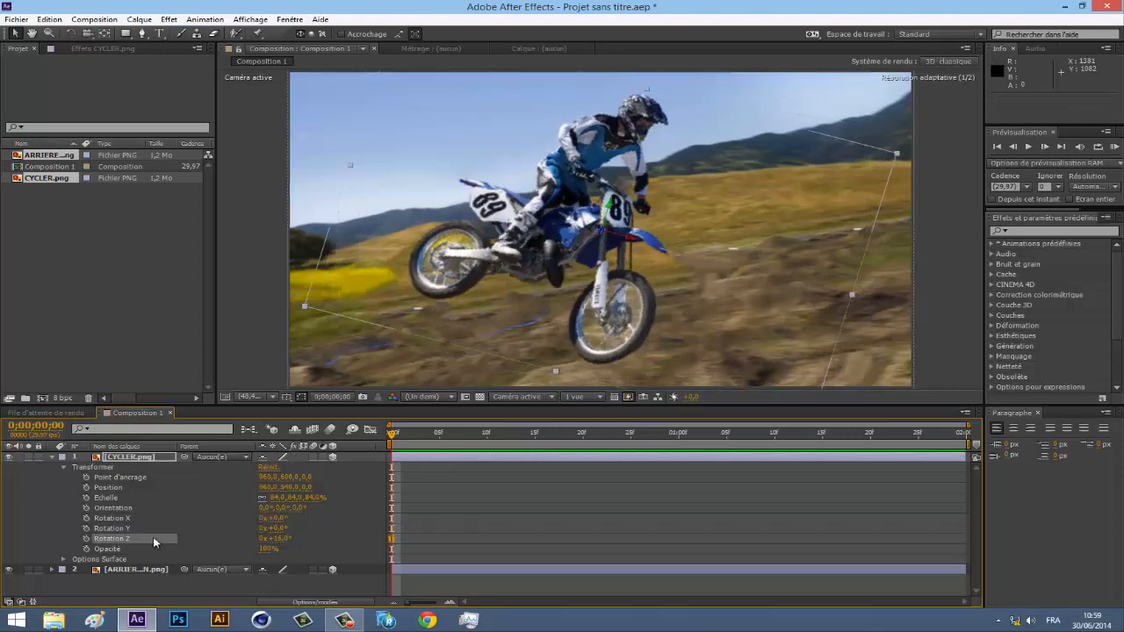
key(ctrl+z)
Step: Animate the CYCLER.png layer's Y Rotation from 0° at the first frame to 14° at 0;00;01;29
click(86, 529)
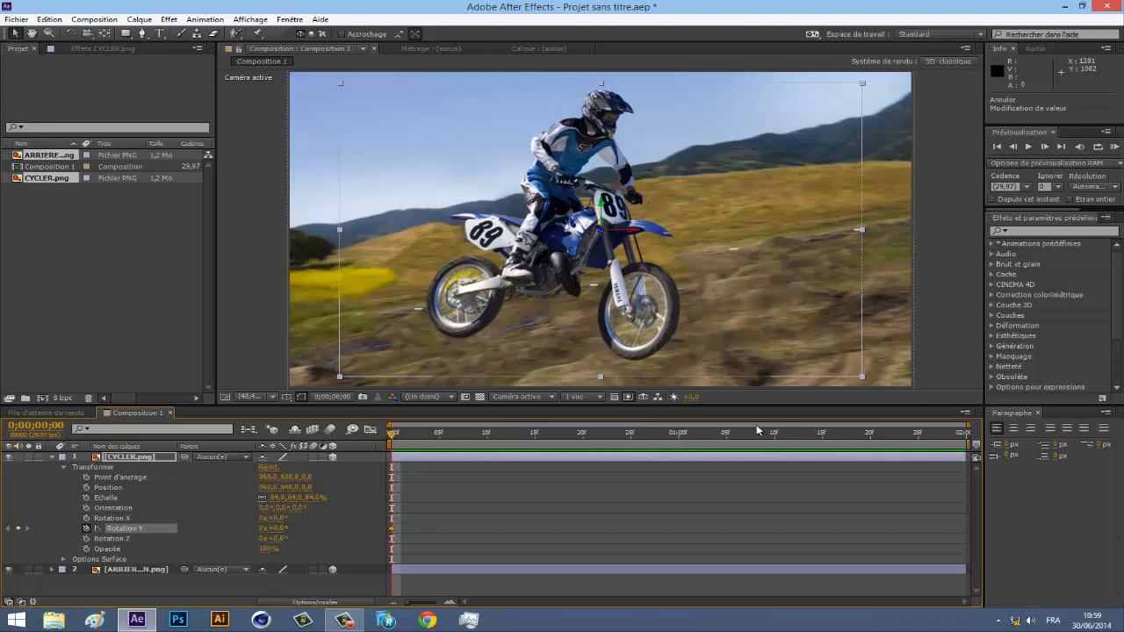
drag(756, 424, 969, 428)
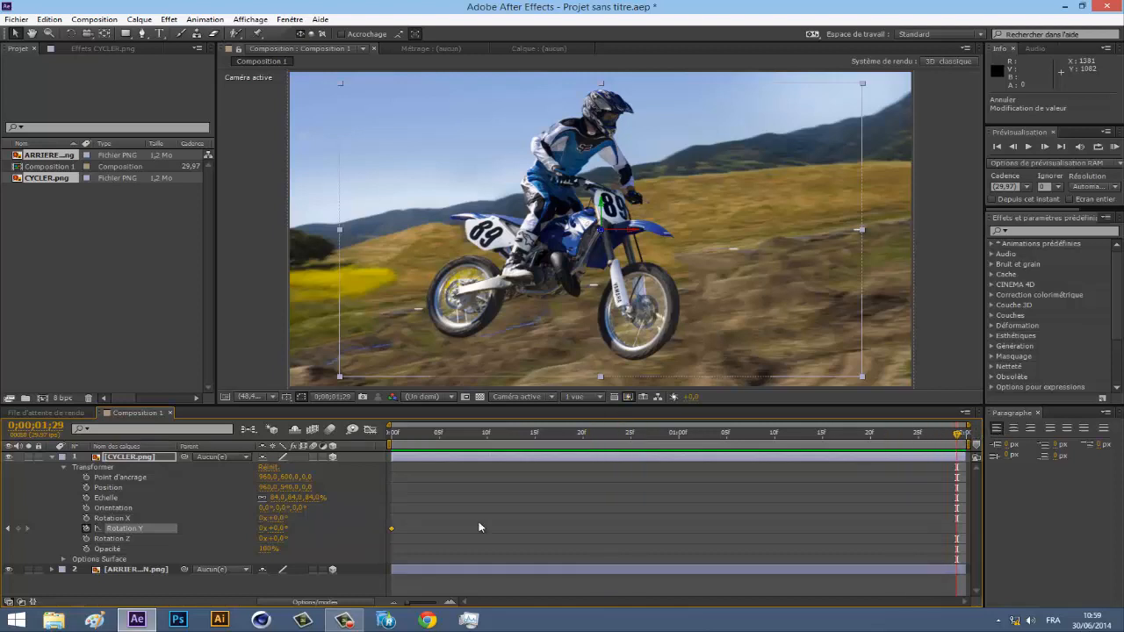
drag(279, 529, 296, 529)
click(938, 310)
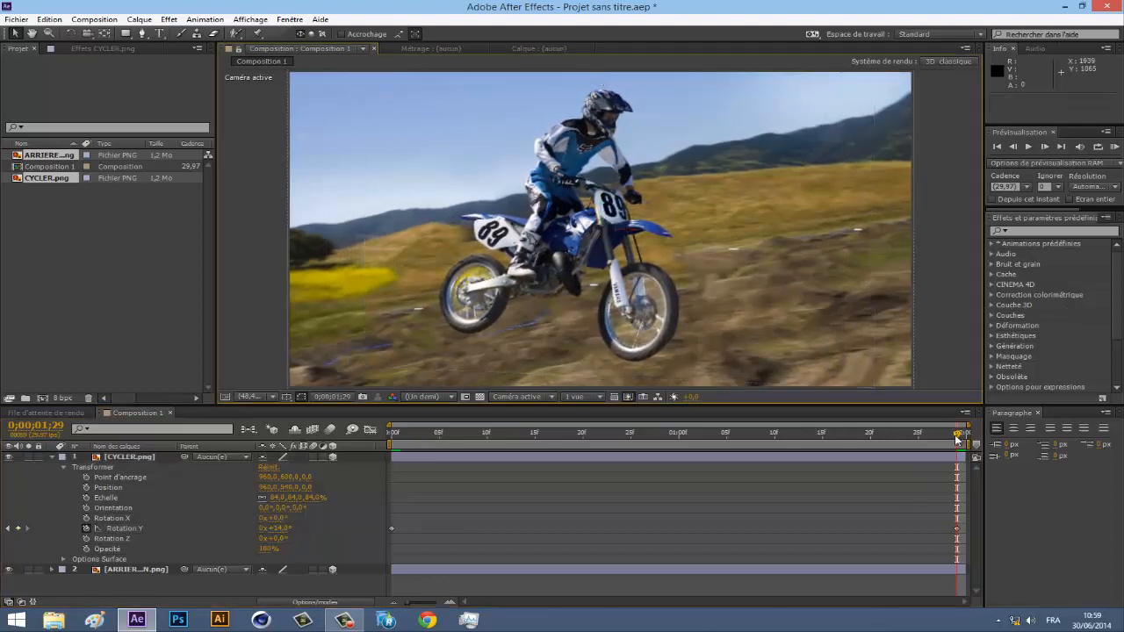
Step: Preview the rider's Y rotation animation by scrubbing and playing the timeline
drag(958, 435, 538, 441)
key(space)
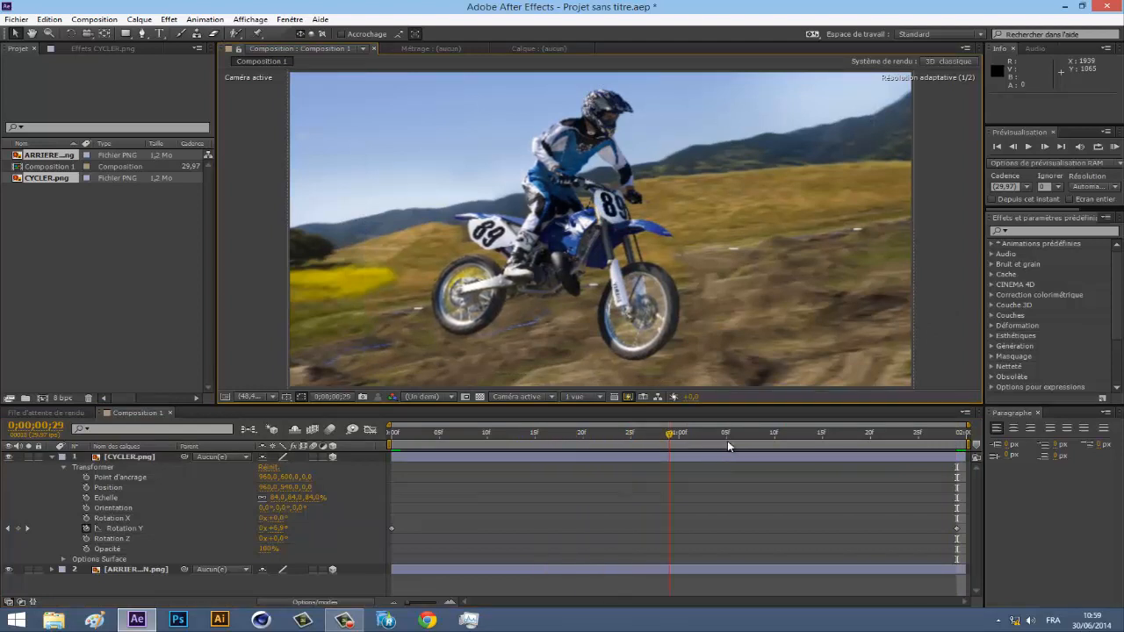
key(space)
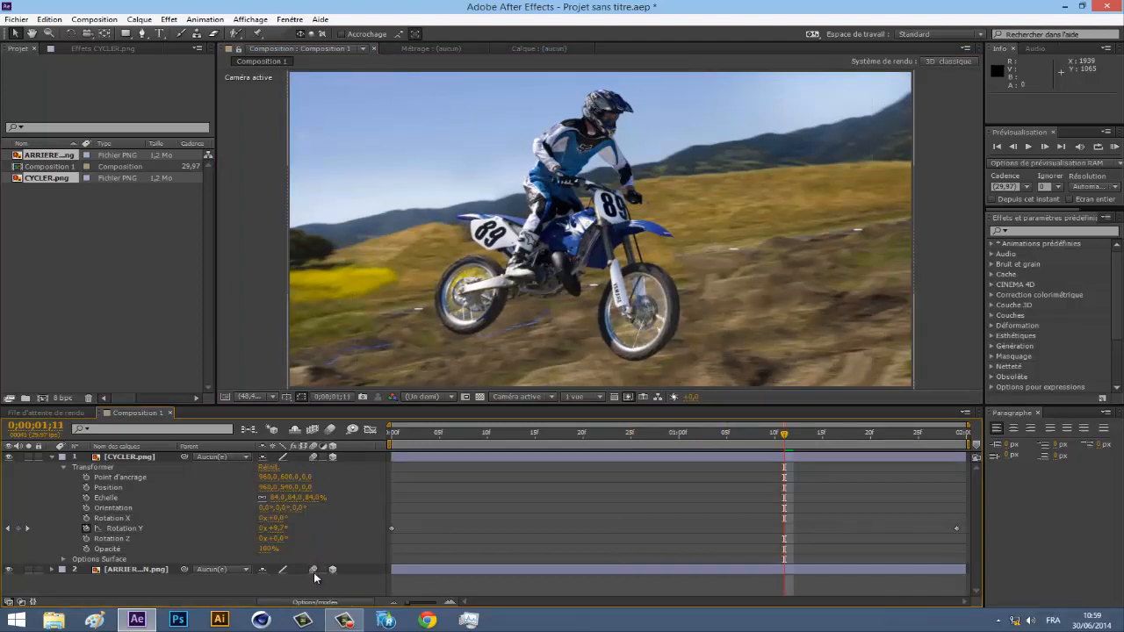
Step: Collapse the CYCLER.png properties and add a Scale keyframe to the background layer at the first frame
click(51, 457)
click(51, 458)
click(50, 460)
click(120, 472)
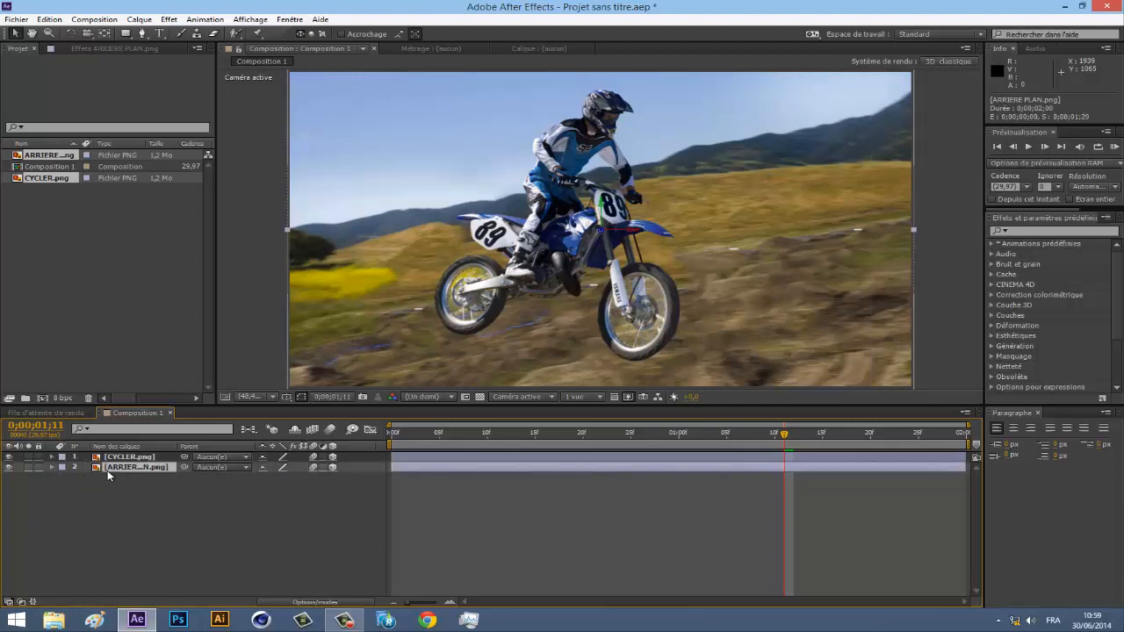
key(s)
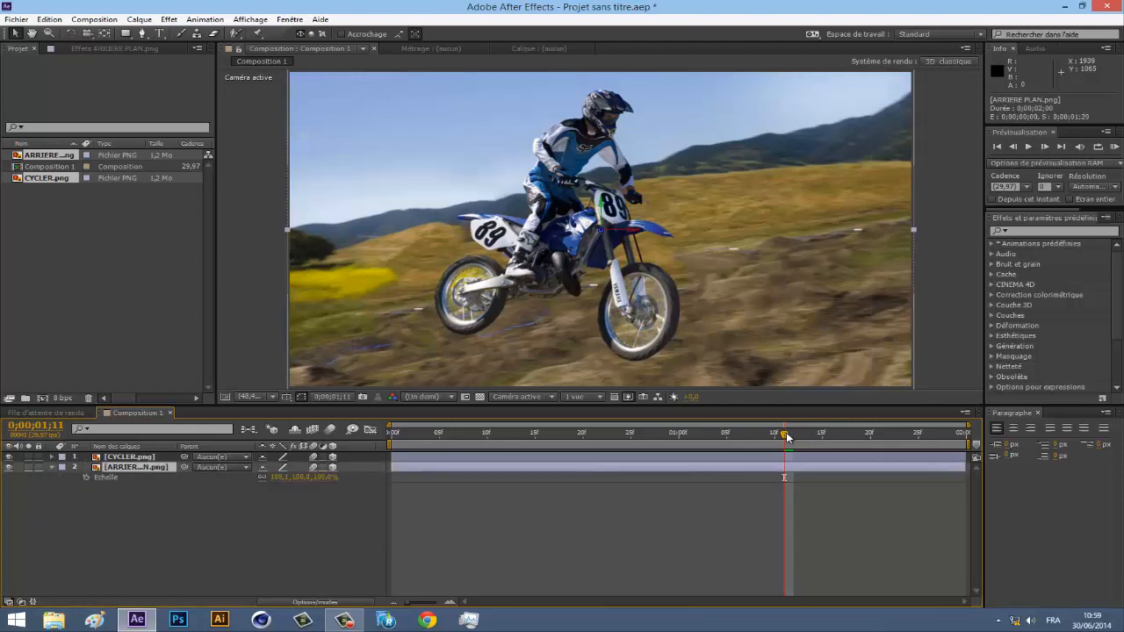
drag(787, 437, 382, 435)
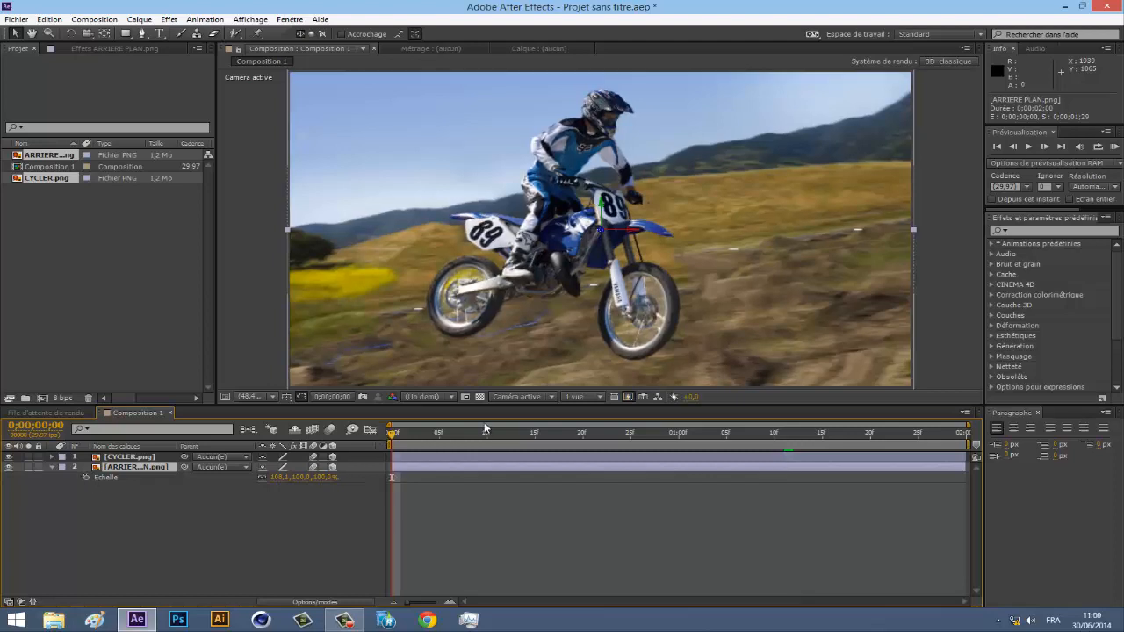
key(alt+shift+s)
Step: At 0;00;01;29, scale the background layer to 95%, stretch it to about 108% wide and 102% high, and scrub the result
drag(914, 434, 967, 438)
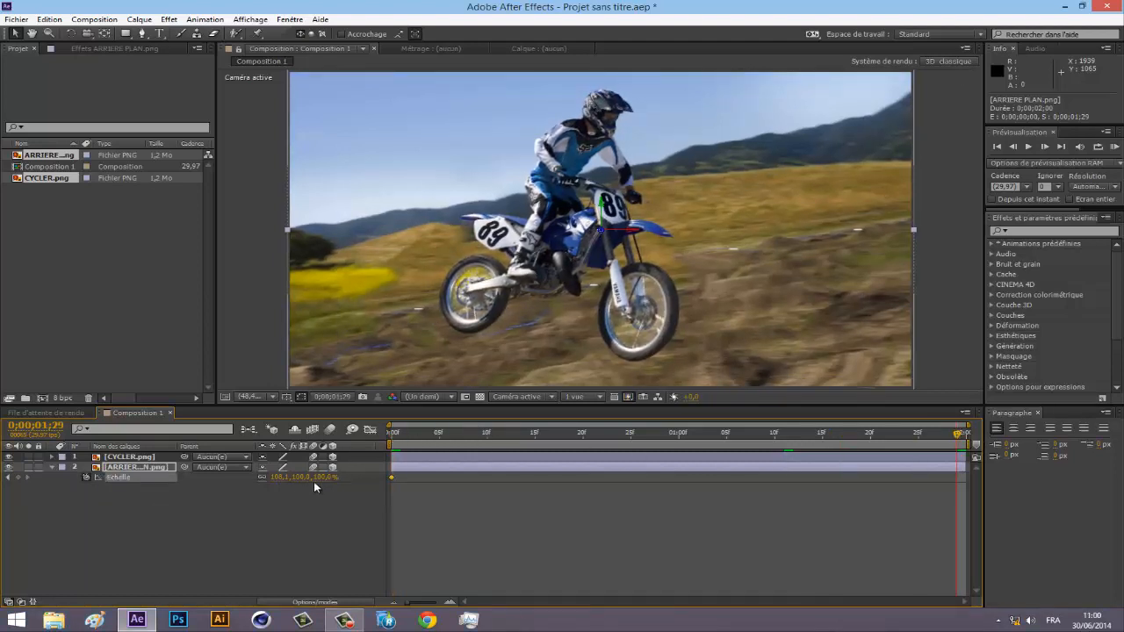
drag(325, 477, 321, 476)
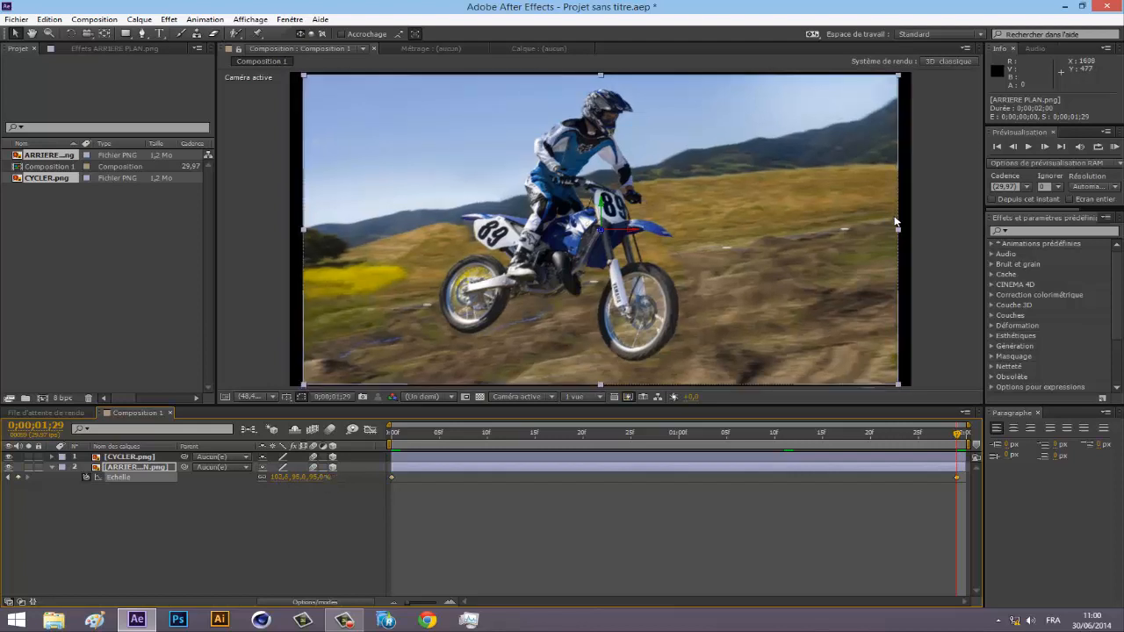
drag(897, 229, 919, 233)
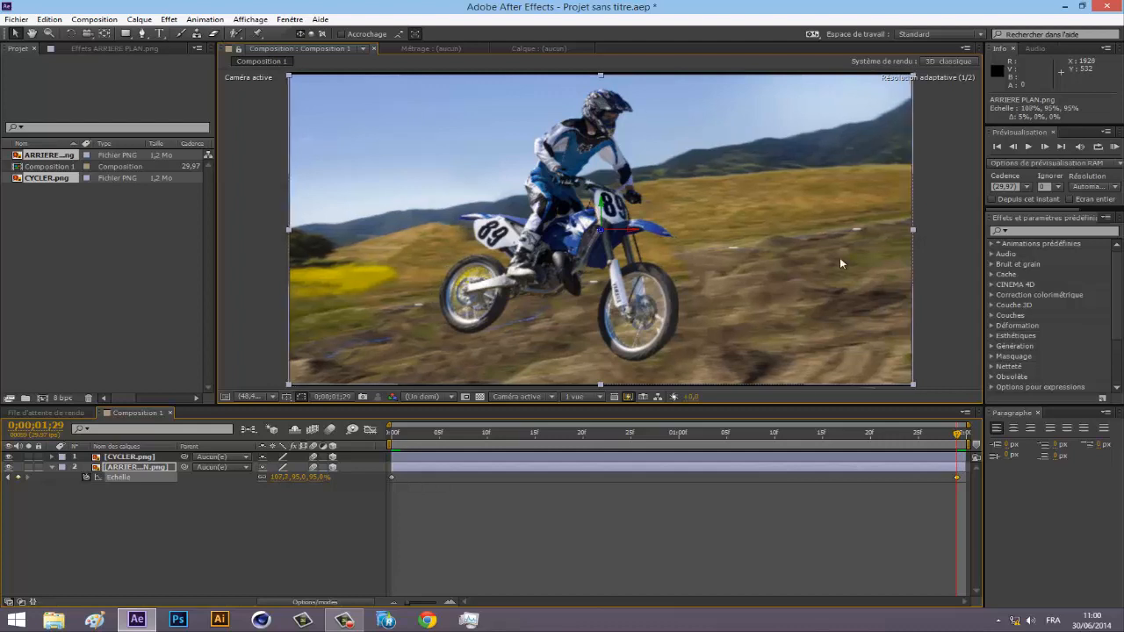
drag(601, 394, 600, 401)
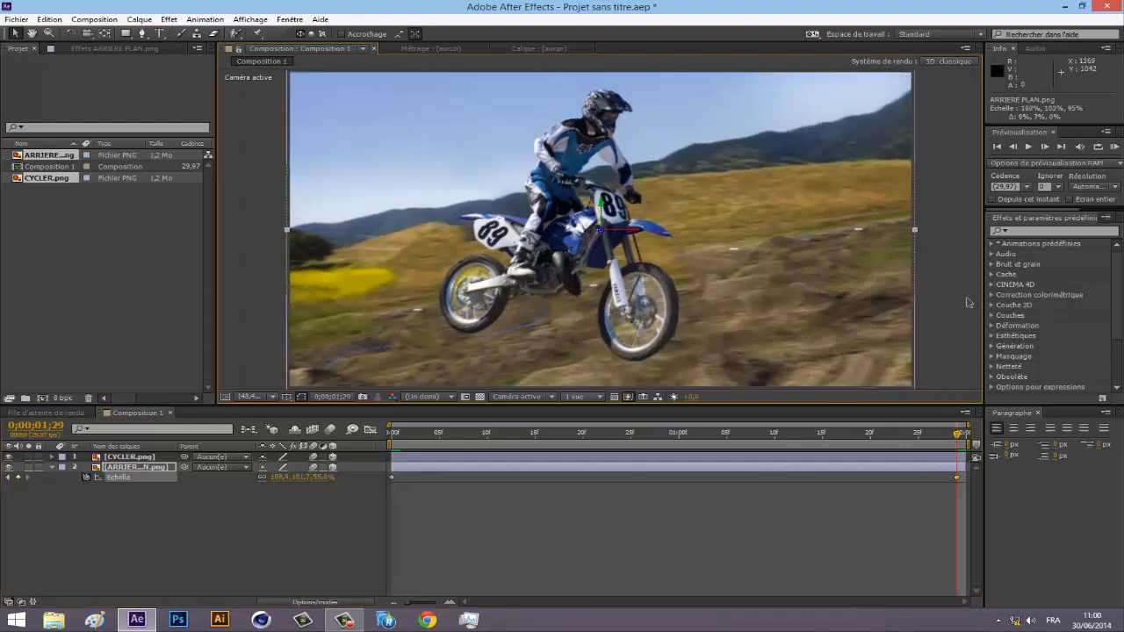
click(934, 358)
drag(957, 435, 819, 453)
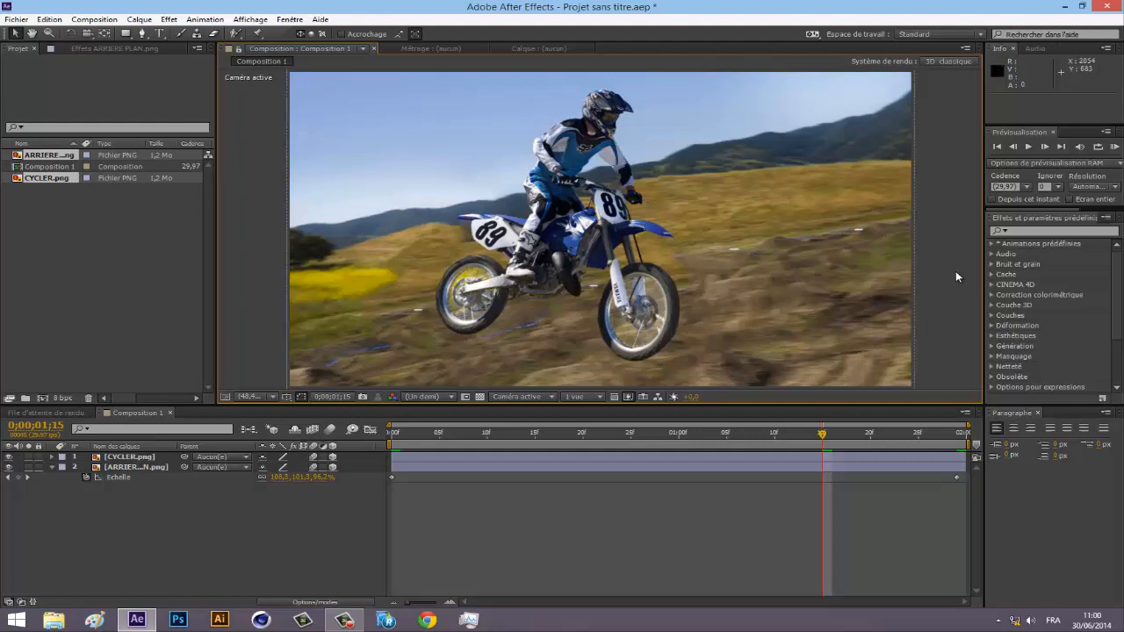
click(689, 433)
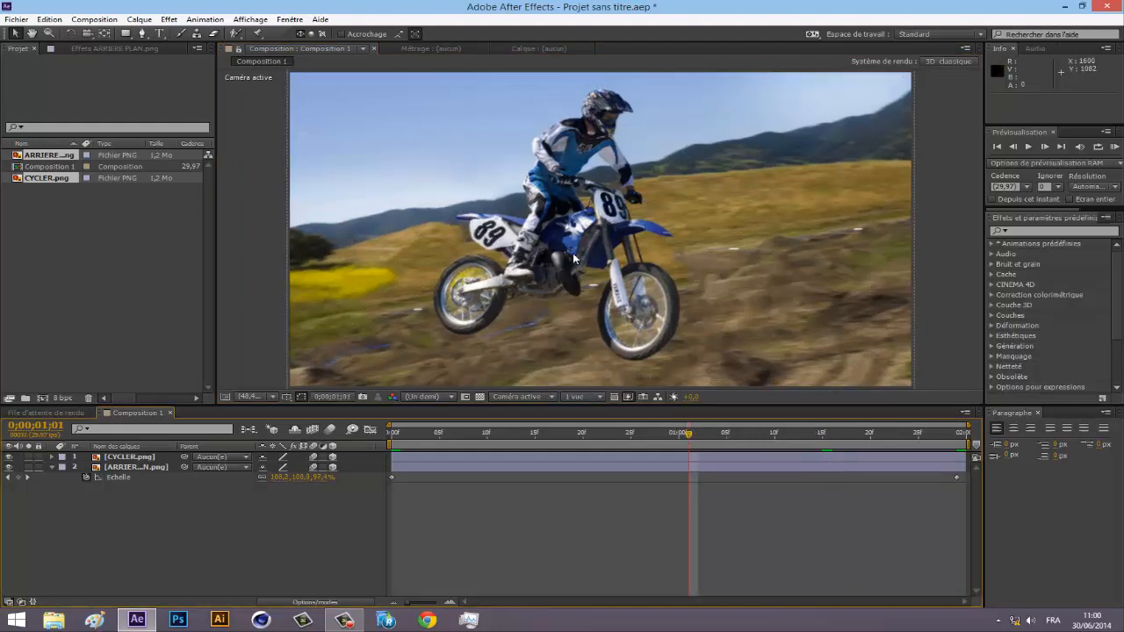
Step: Expand the CYCLER.png properties, try changing the layer's Orientation, and undo the changes
click(53, 458)
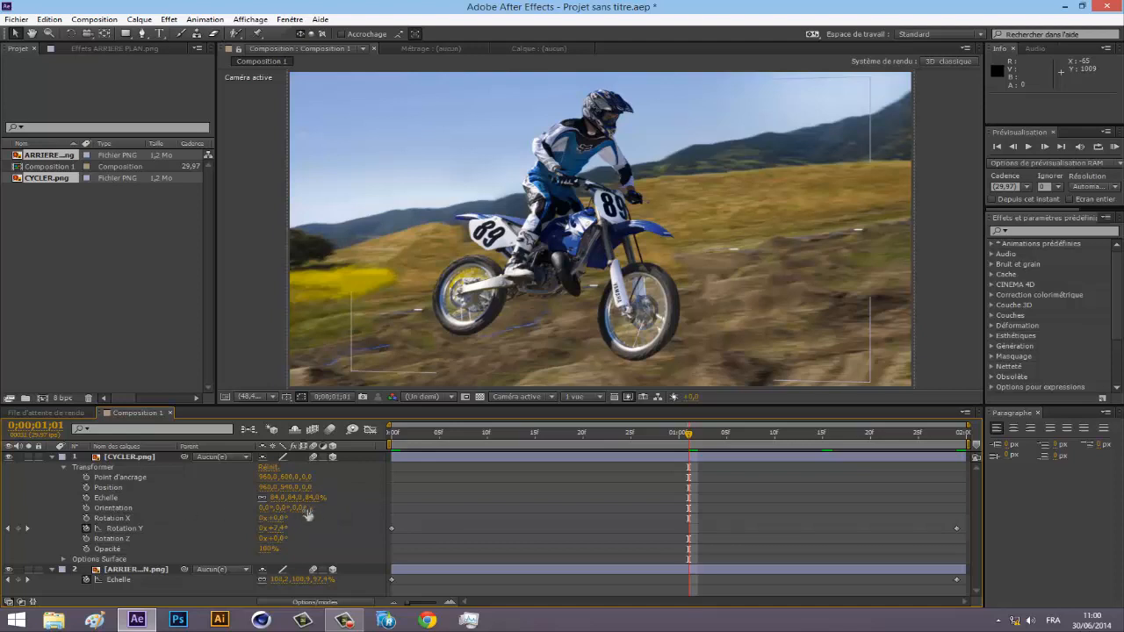
drag(303, 507, 204, 540)
key(ctrl+z)
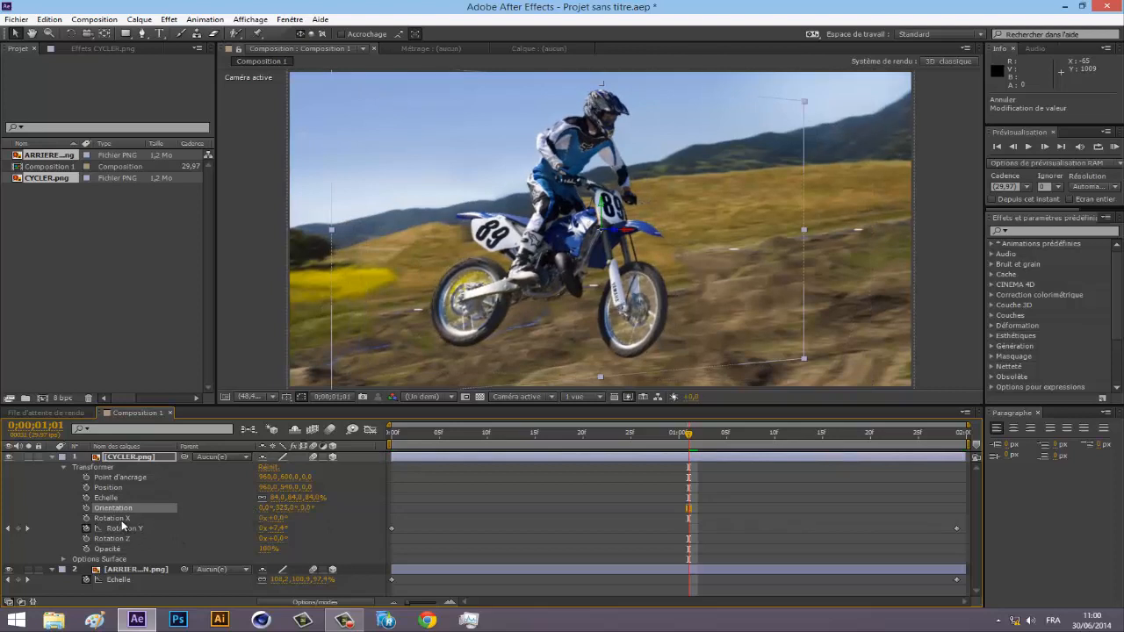
click(122, 522)
click(127, 538)
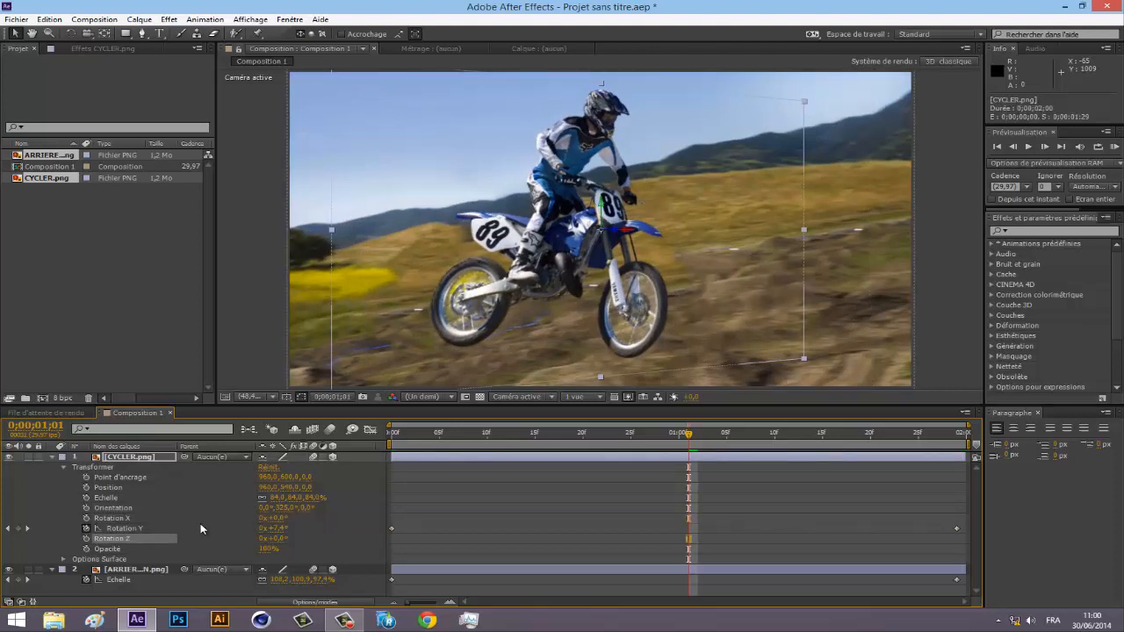
click(123, 509)
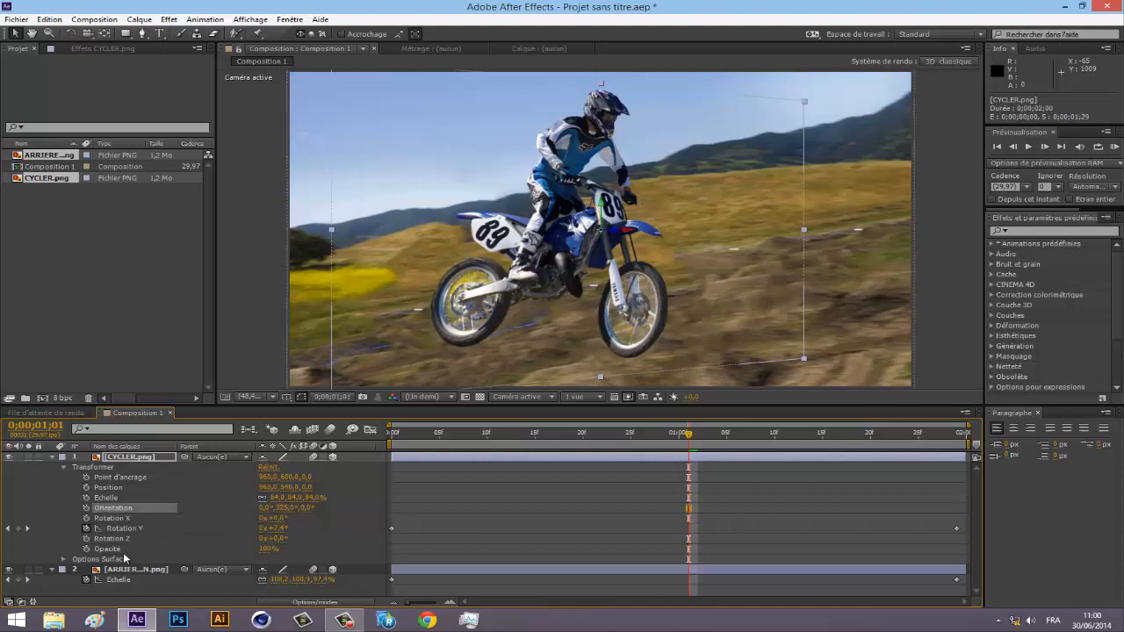
key(ctrl+z)
click(538, 497)
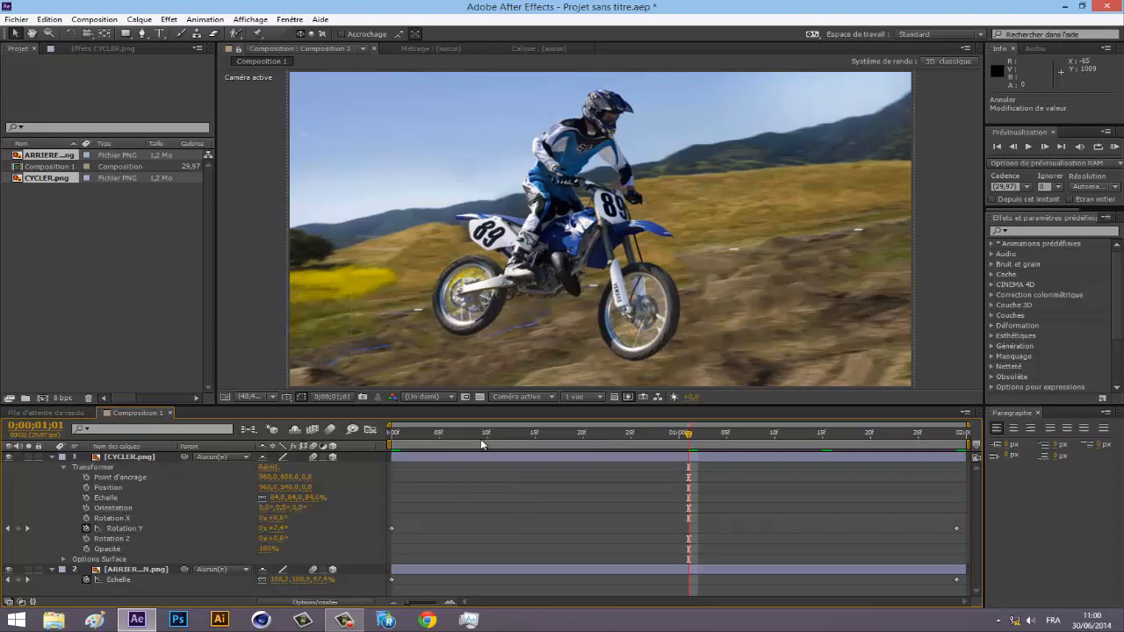
Step: Animate the CYCLER.png layer's Scale from 84% at the first frame to 91% at 0;00;01;29, and scrub the result
drag(450, 437, 395, 443)
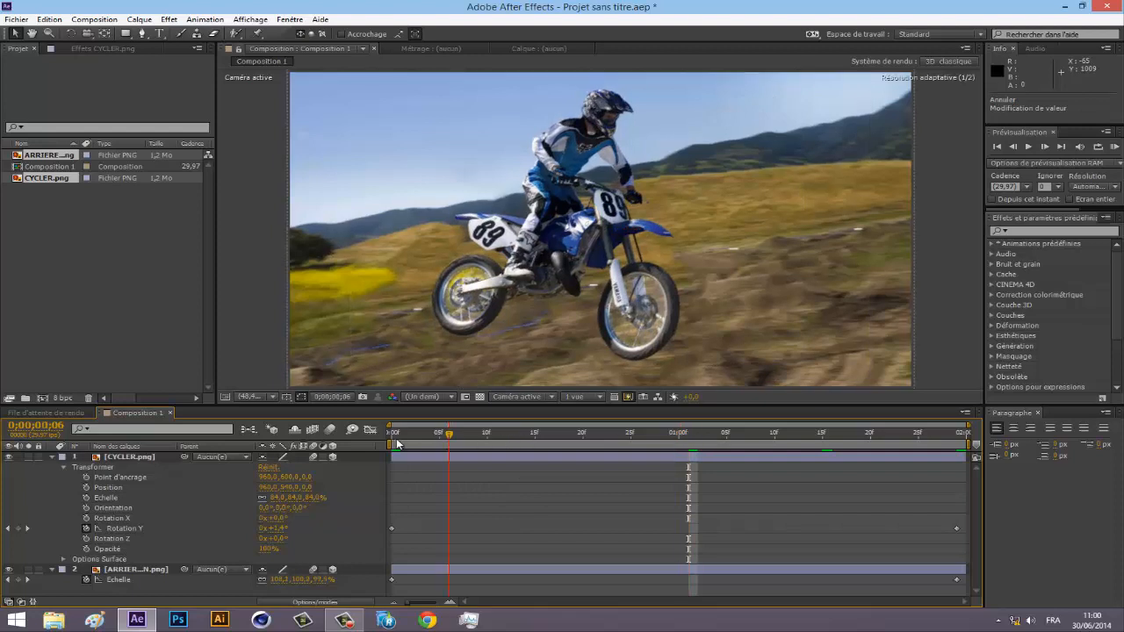
click(86, 498)
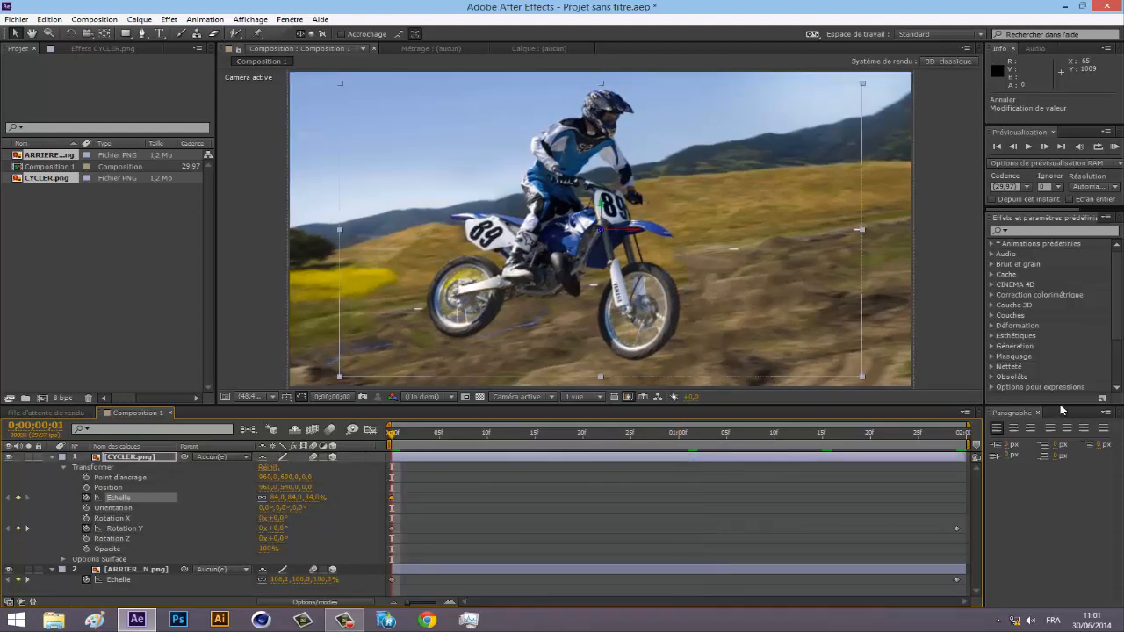
drag(395, 439, 983, 433)
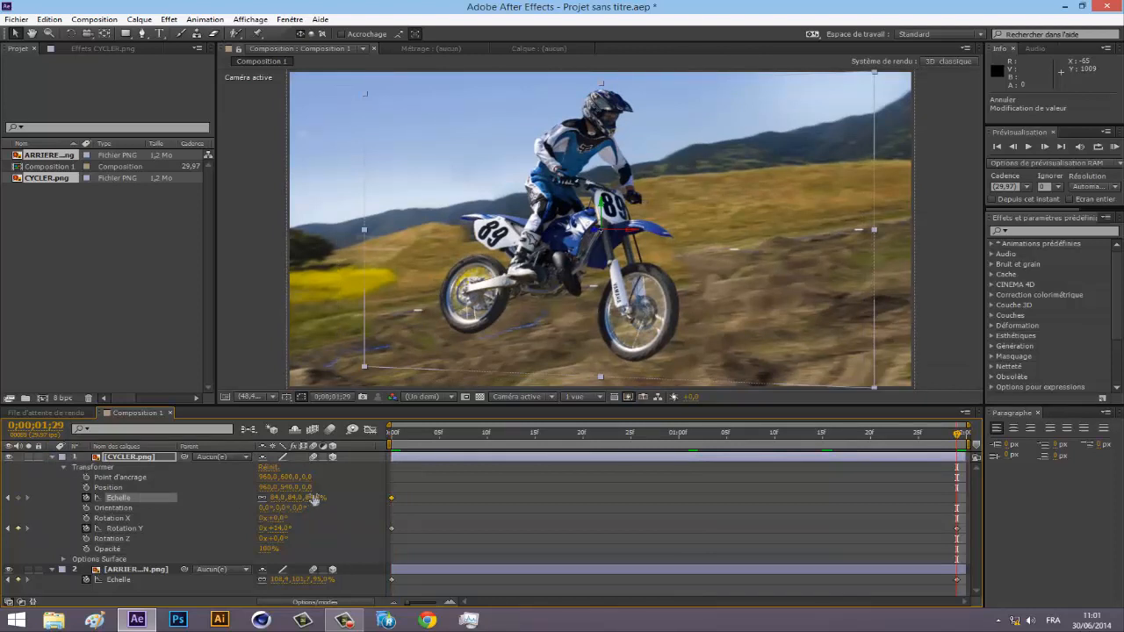
drag(316, 497, 322, 497)
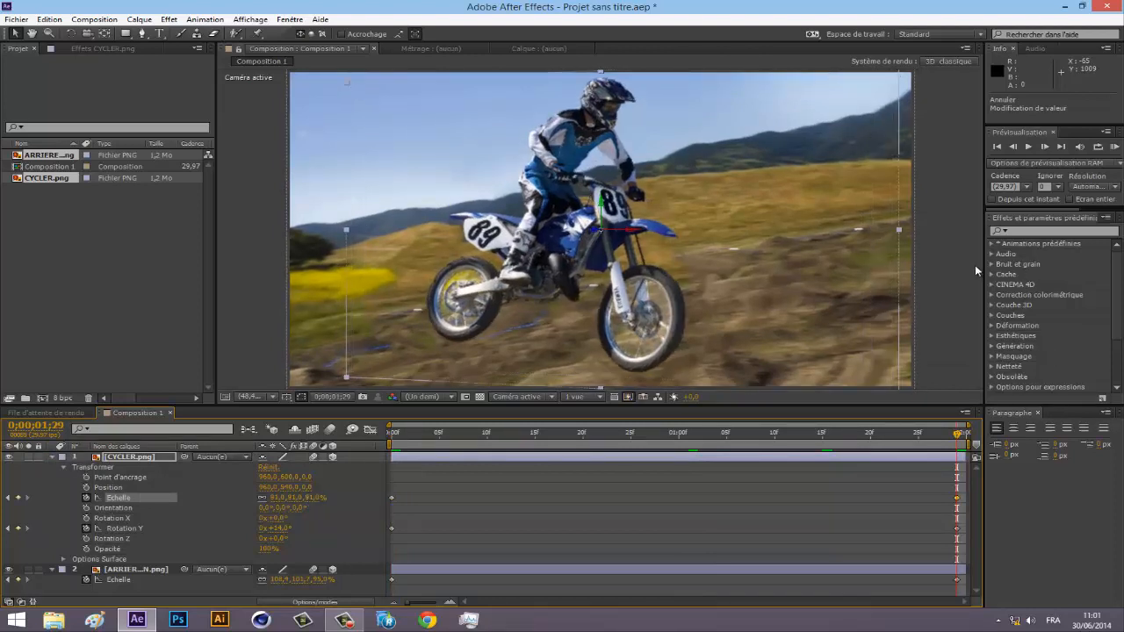
drag(939, 456, 573, 463)
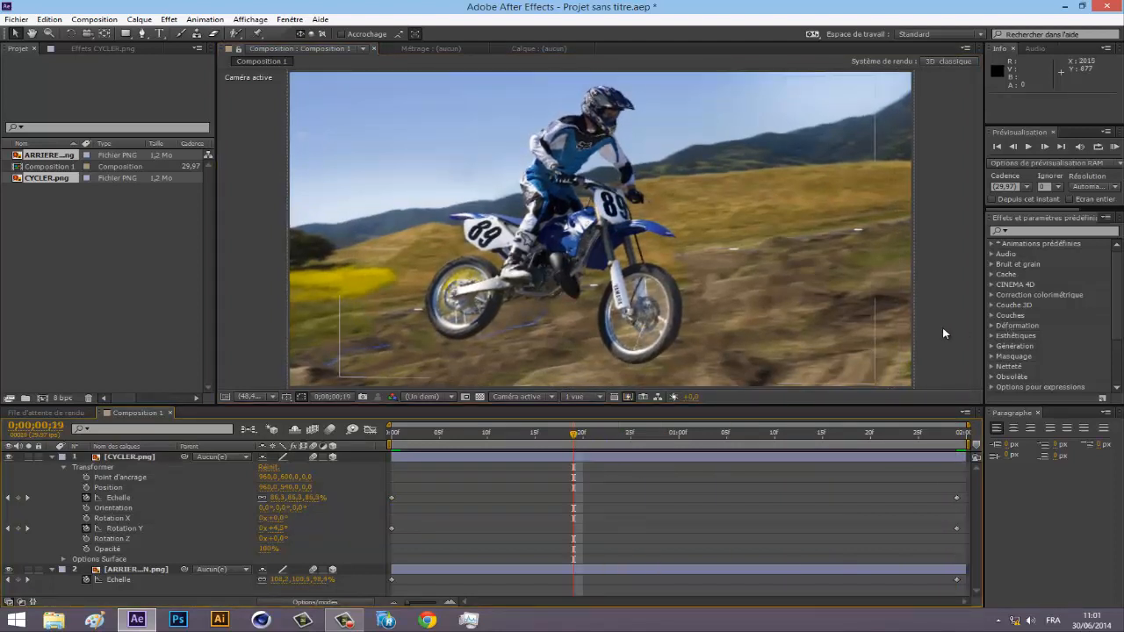
click(852, 299)
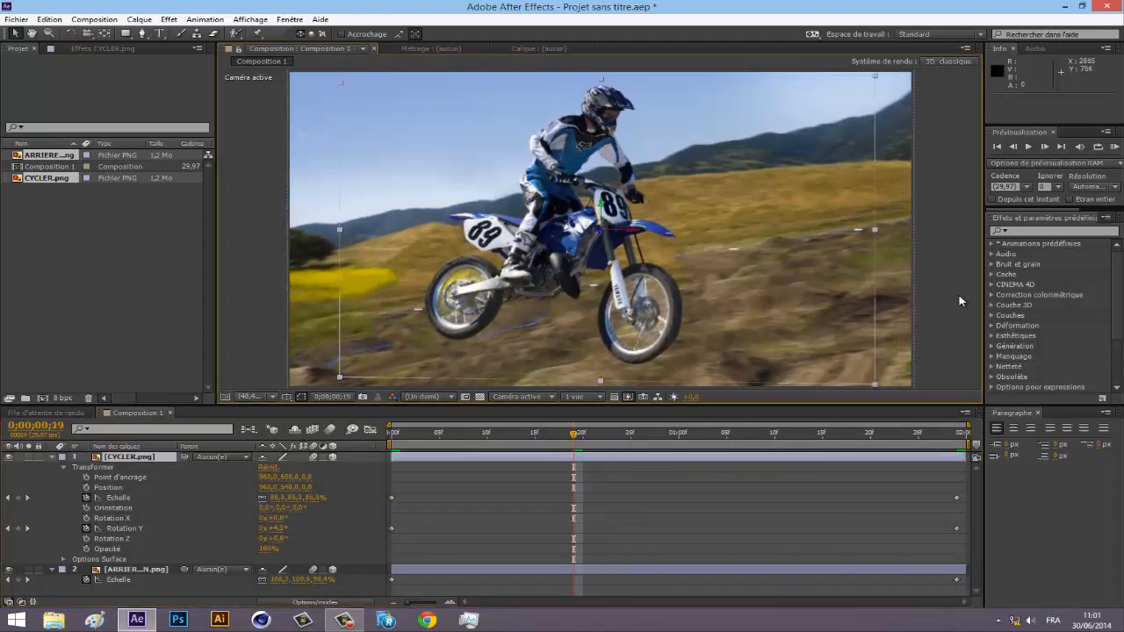
Step: Collapse the CYCLER.png properties and widen the background layer to about 111% at 0;00;00;19
click(52, 457)
click(130, 468)
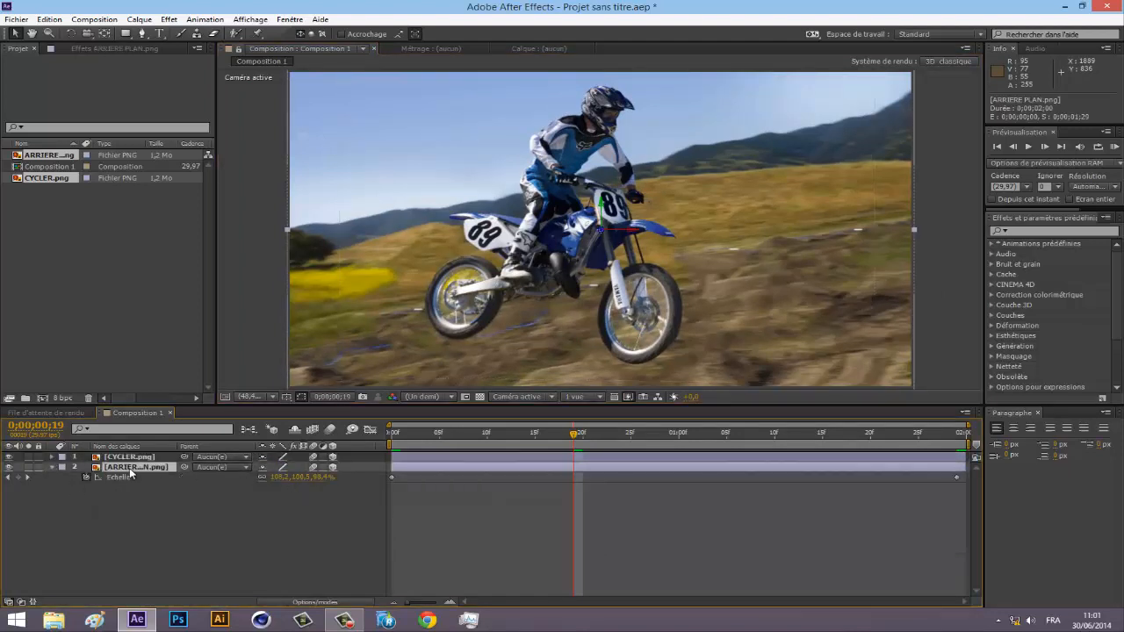
key(p)
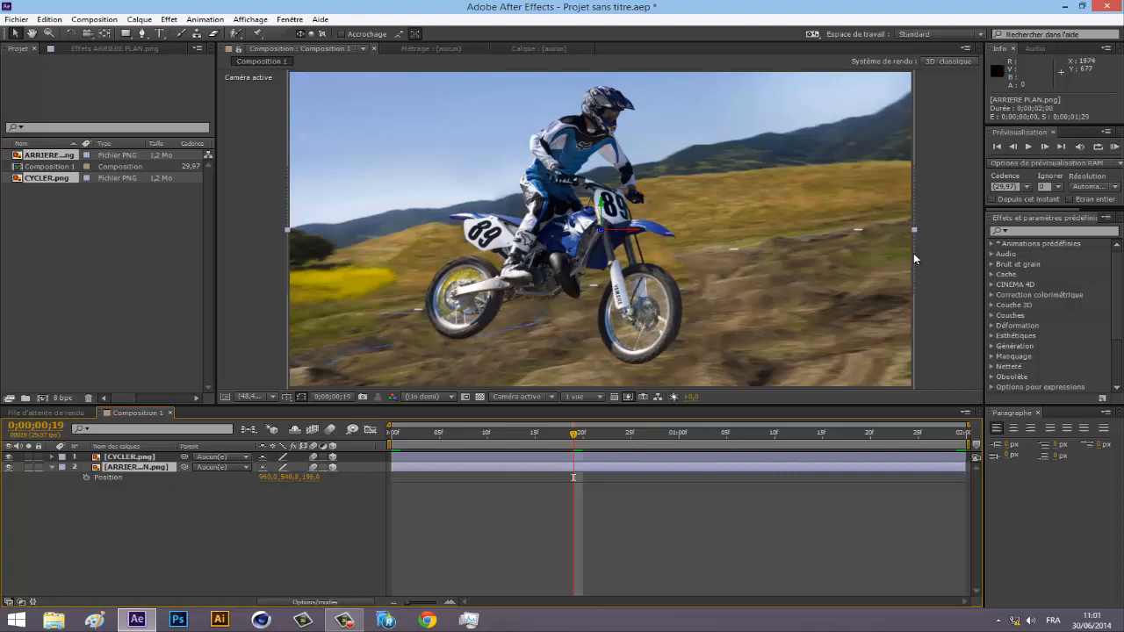
drag(916, 232, 925, 229)
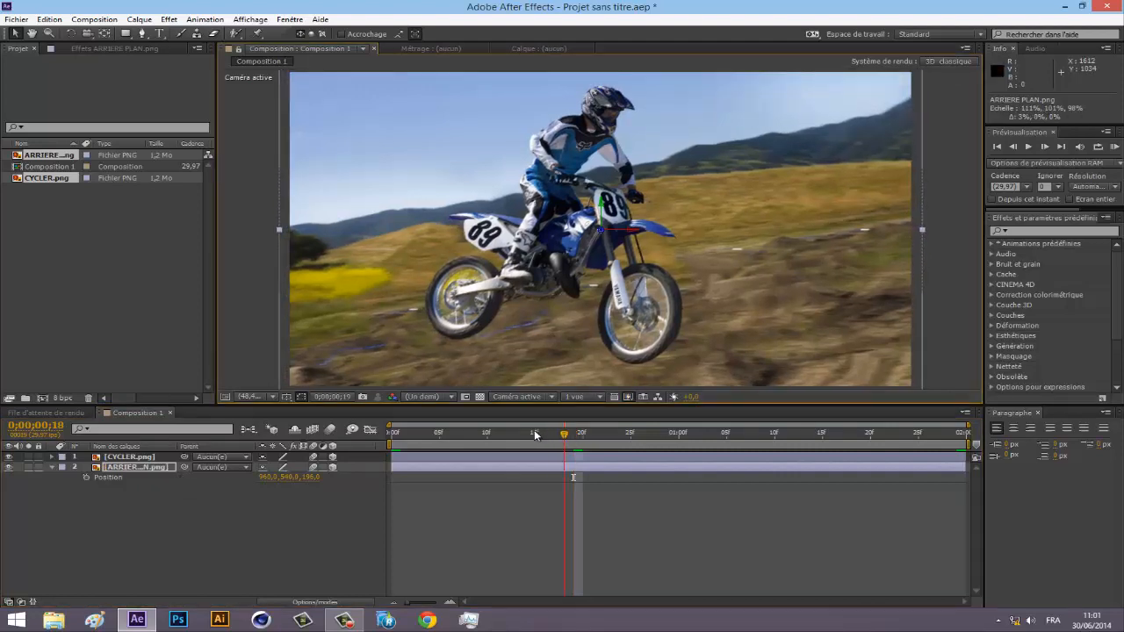
drag(534, 431, 526, 433)
Step: Show the background layer's Scale keyframes and examine the scaling along the timeline
click(157, 471)
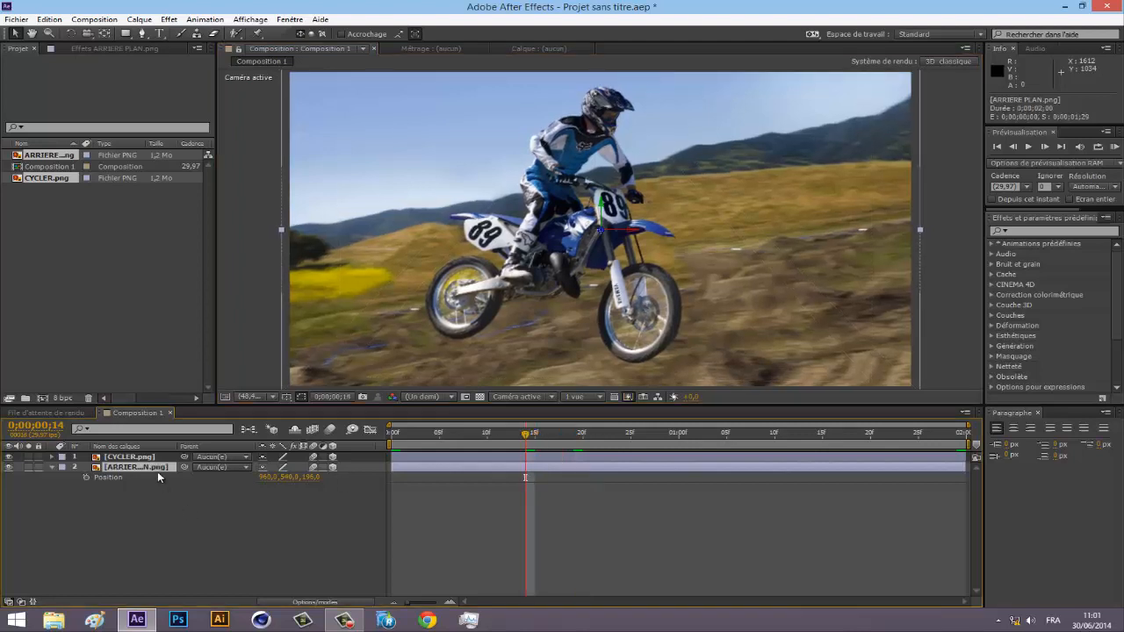
key(s)
drag(491, 437, 689, 444)
drag(724, 443, 800, 448)
drag(576, 470, 556, 474)
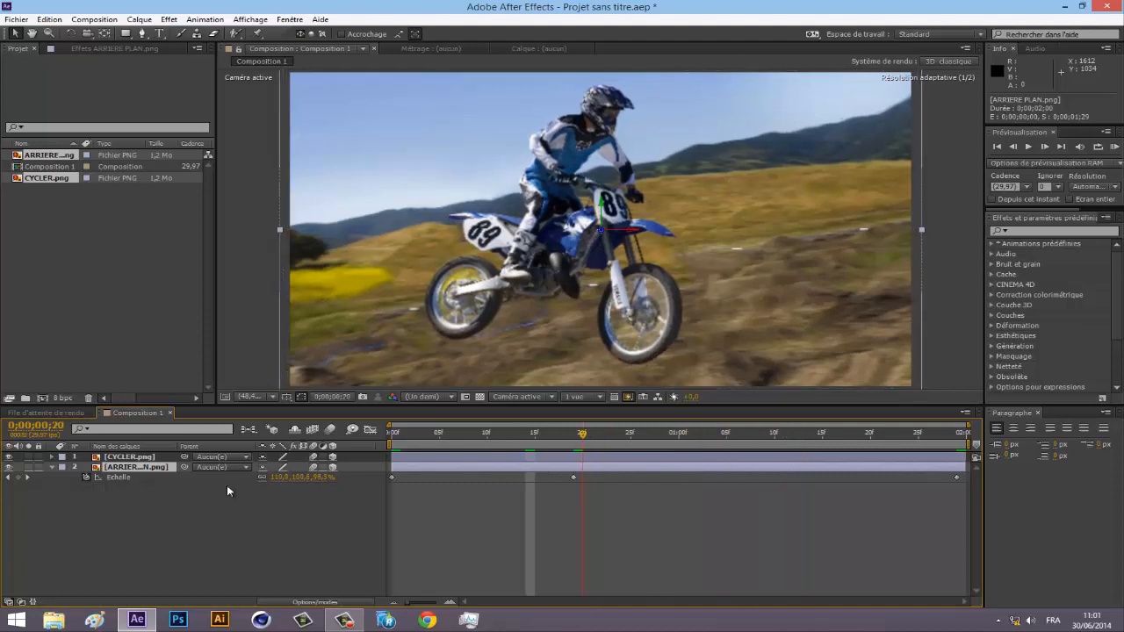
Step: Animate the background layer's Position from a keyframe at the first frame to a Y value of 560 at 0;00;01;29
key(p)
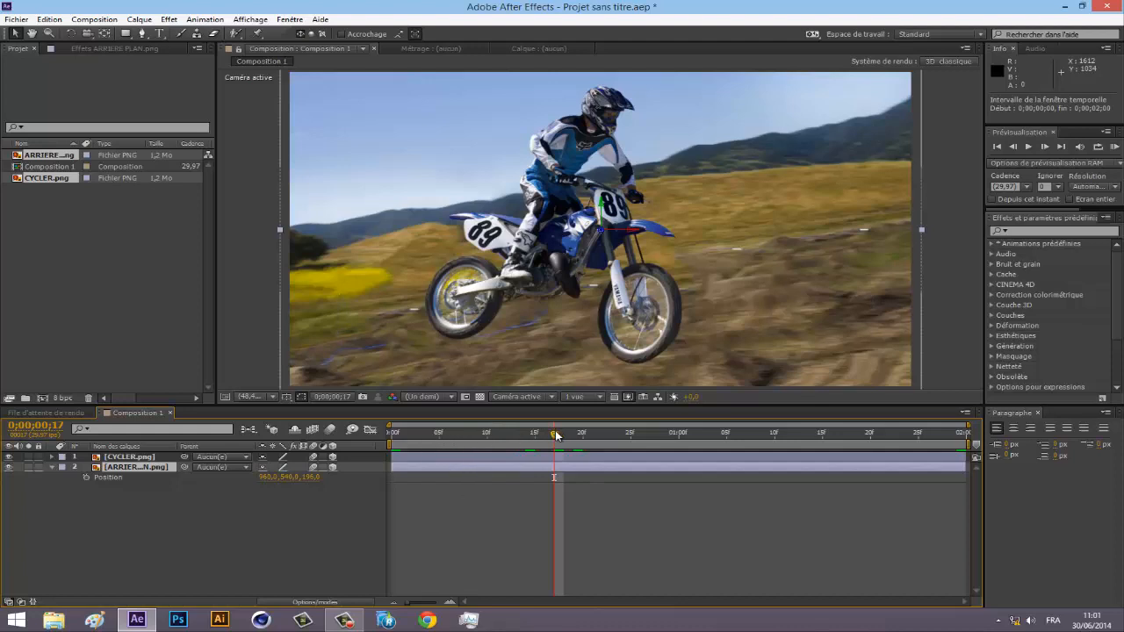
drag(412, 443, 392, 444)
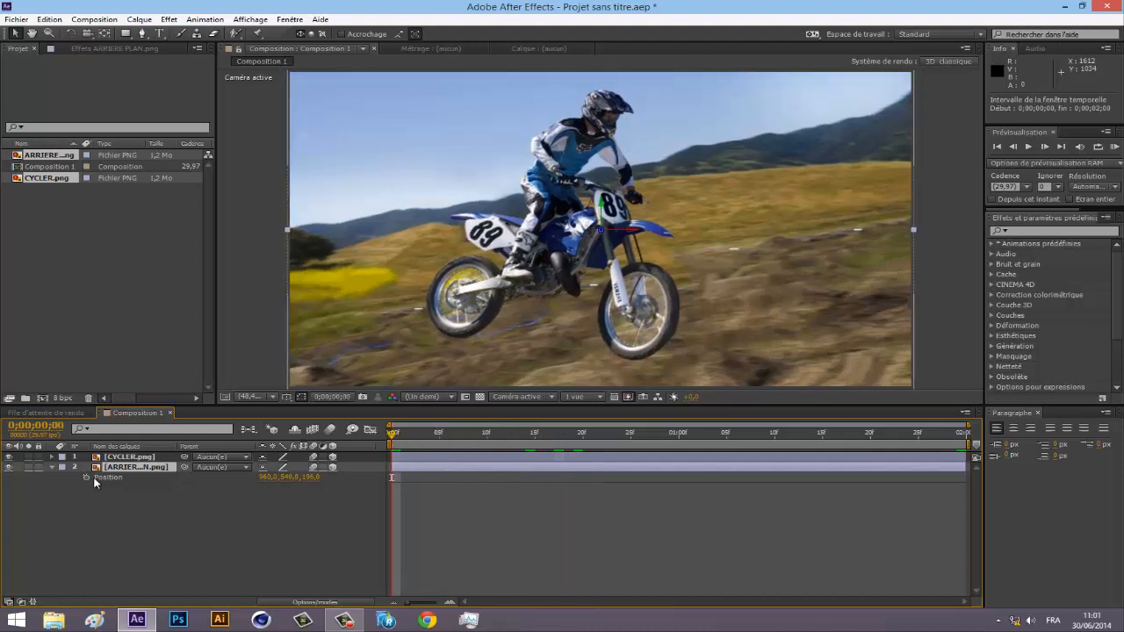
click(86, 477)
drag(393, 437, 985, 427)
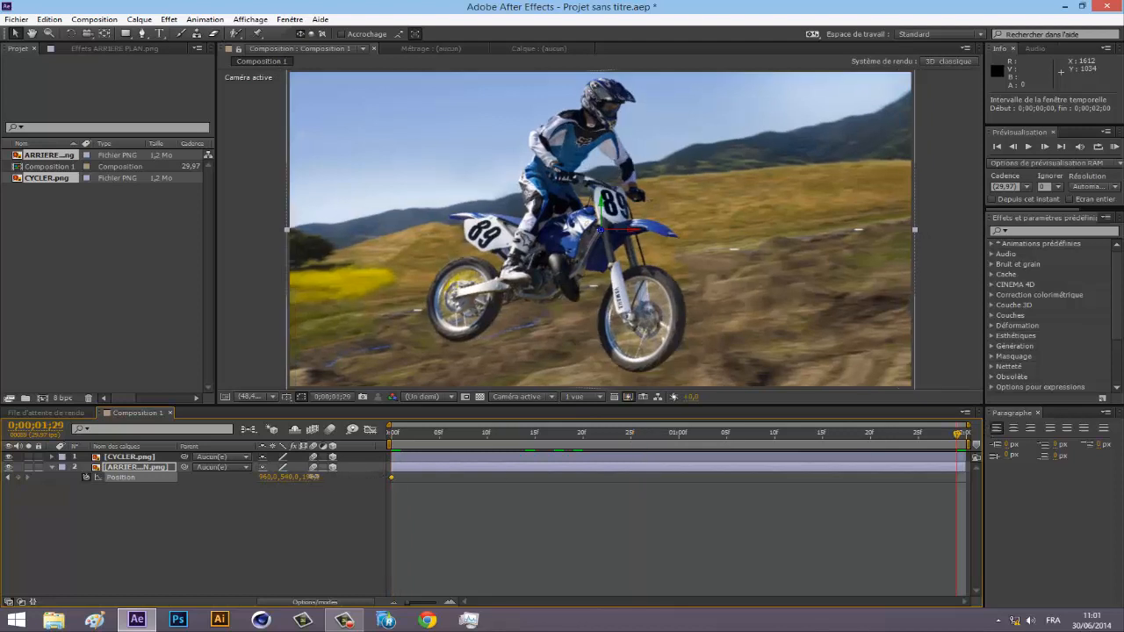
mouse_move(304, 477)
mouse_down()
mouse_move(266, 479)
mouse_move(336, 480)
mouse_move(322, 480)
mouse_up()
click(991, 346)
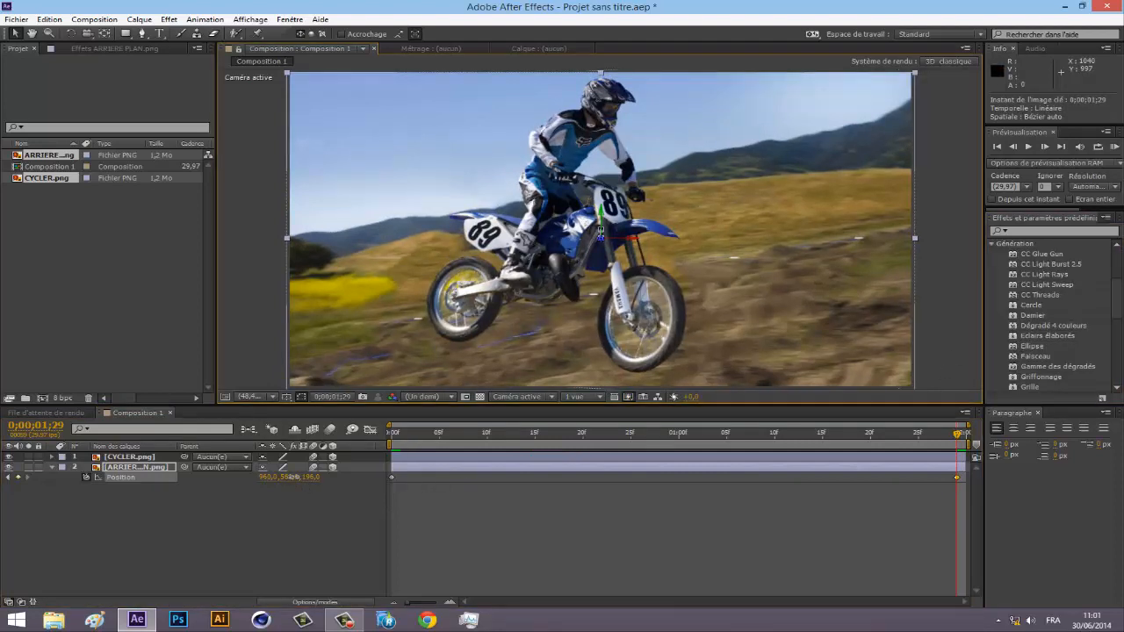
drag(290, 477, 293, 479)
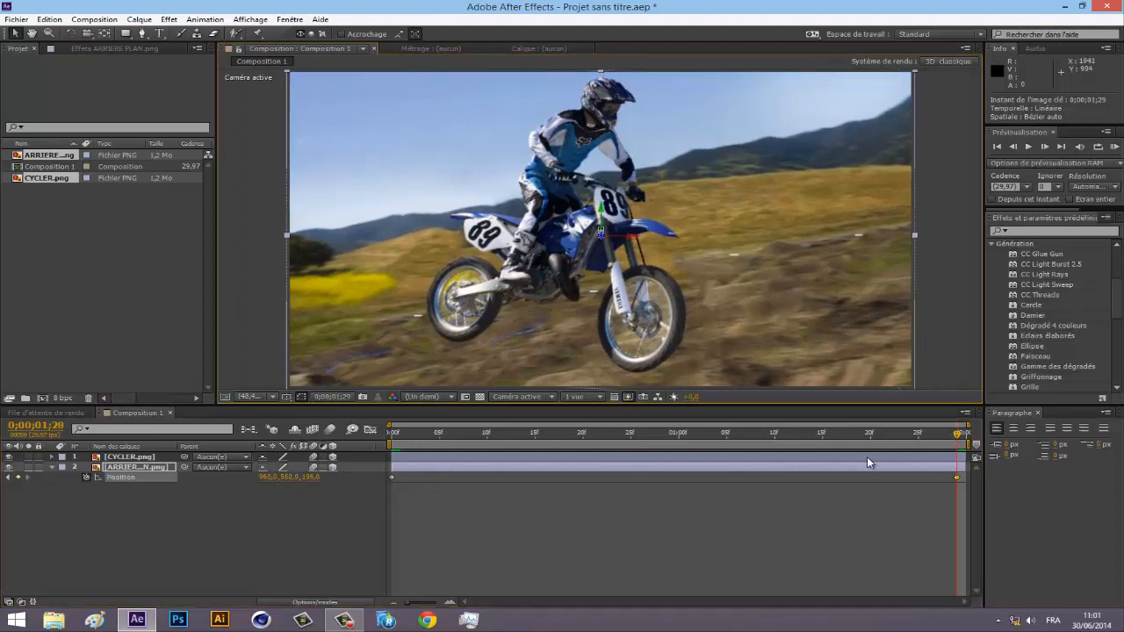
Step: Deselect the layers and preview the complete rider and background animation
drag(866, 457, 685, 466)
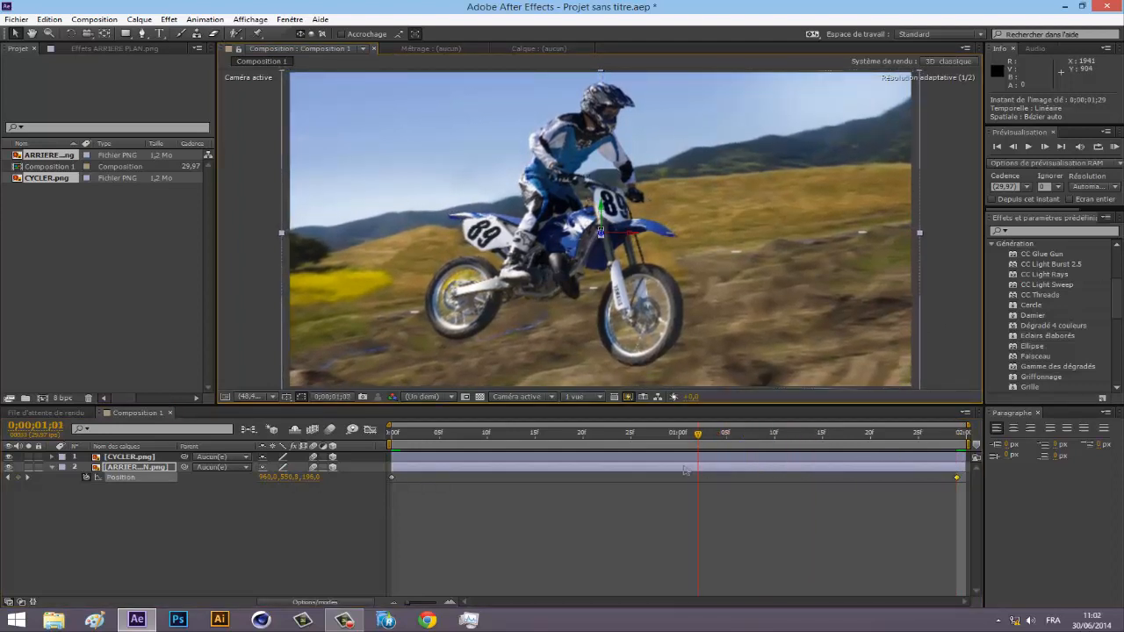
click(951, 259)
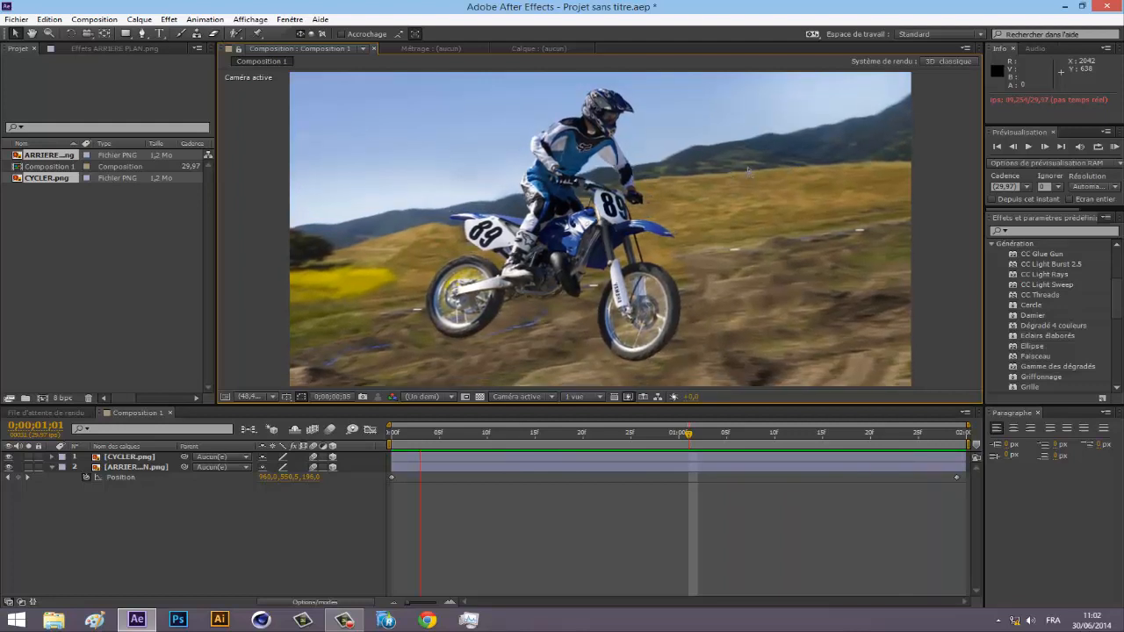
key(space)
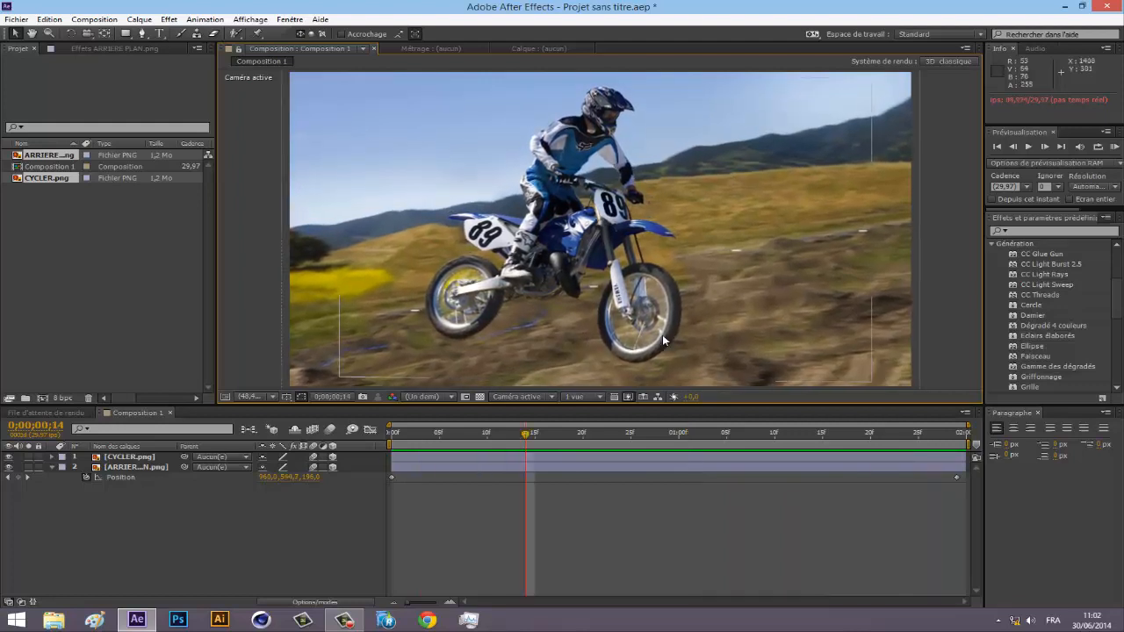
click(349, 623)
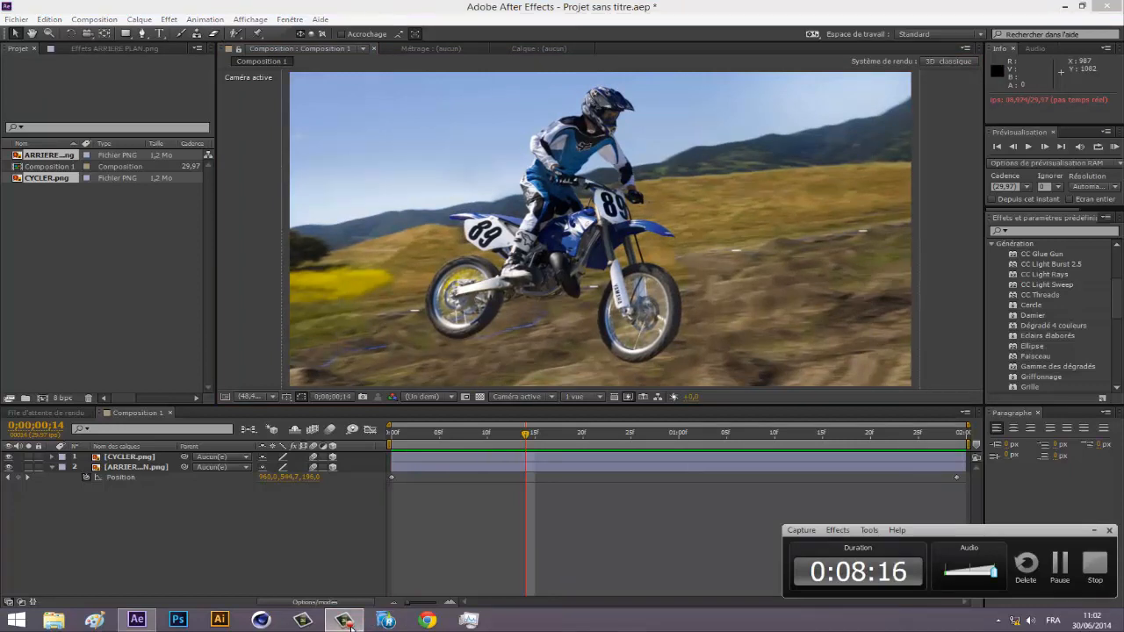
click(1095, 565)
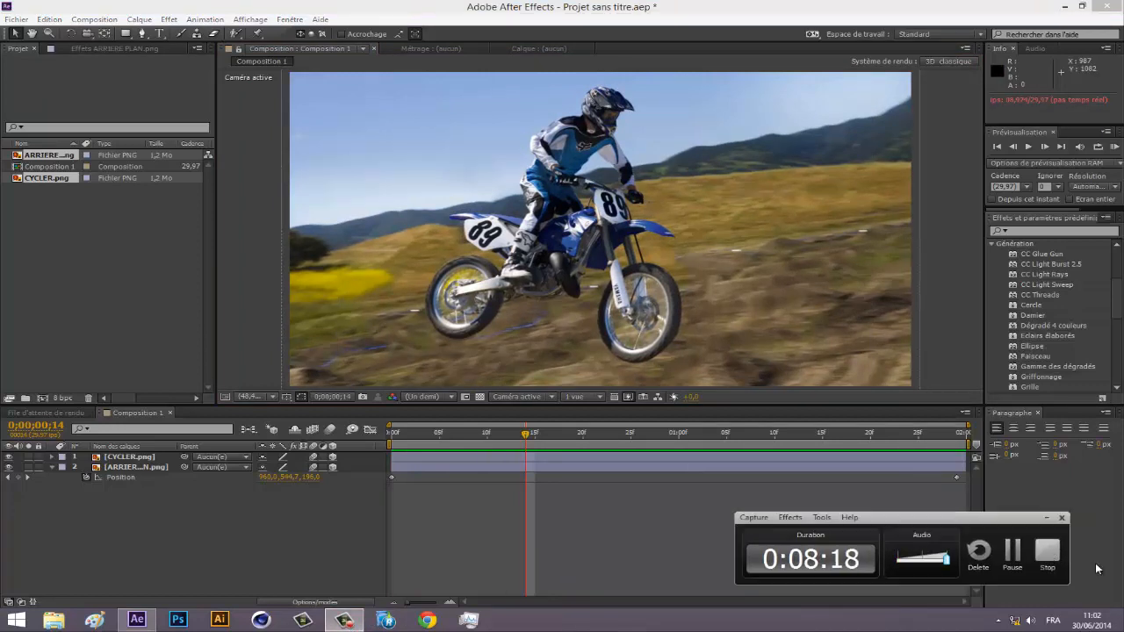